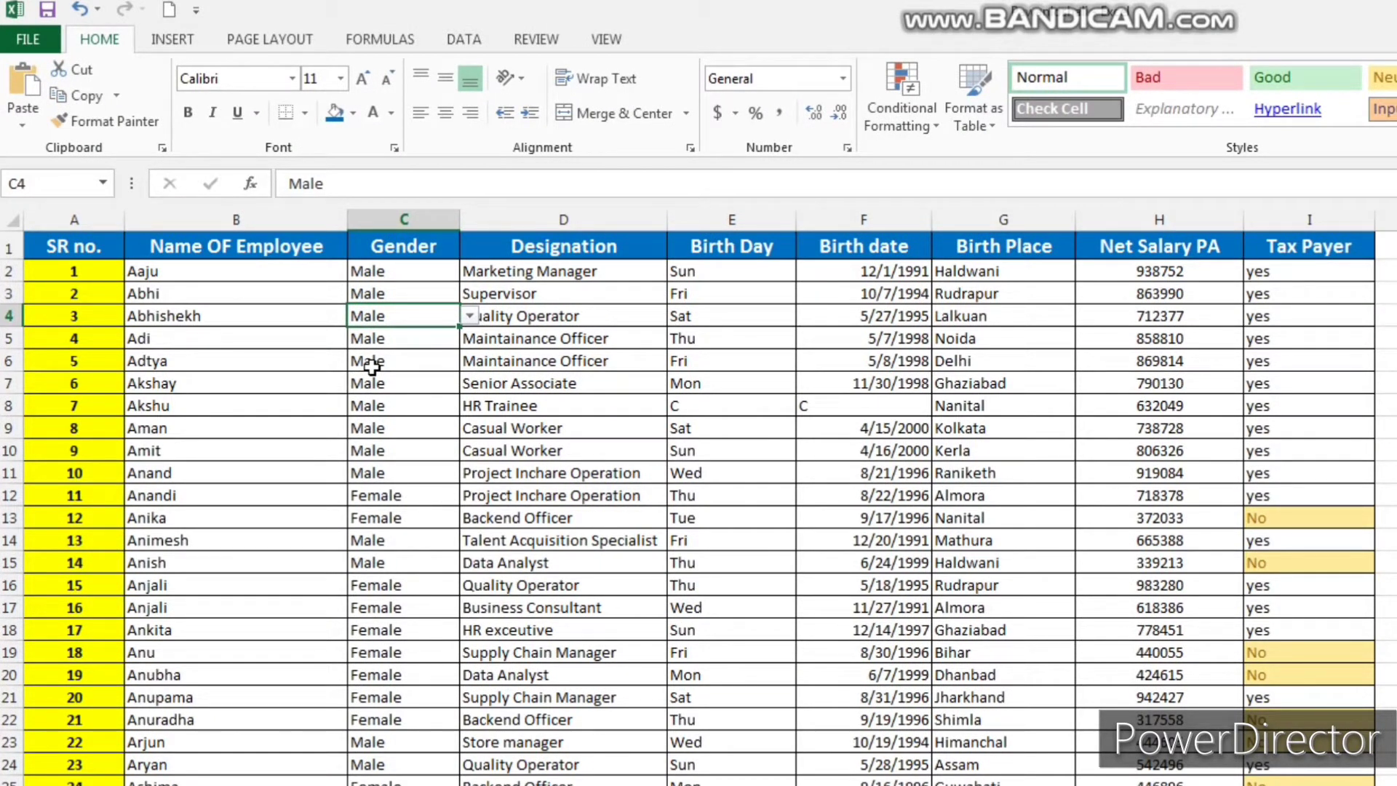
Step: Turn on filter buttons for the employee table headings with Ctrl+Shift+L, then remove them
left_click(272, 343)
key("ctrl+shift+l")
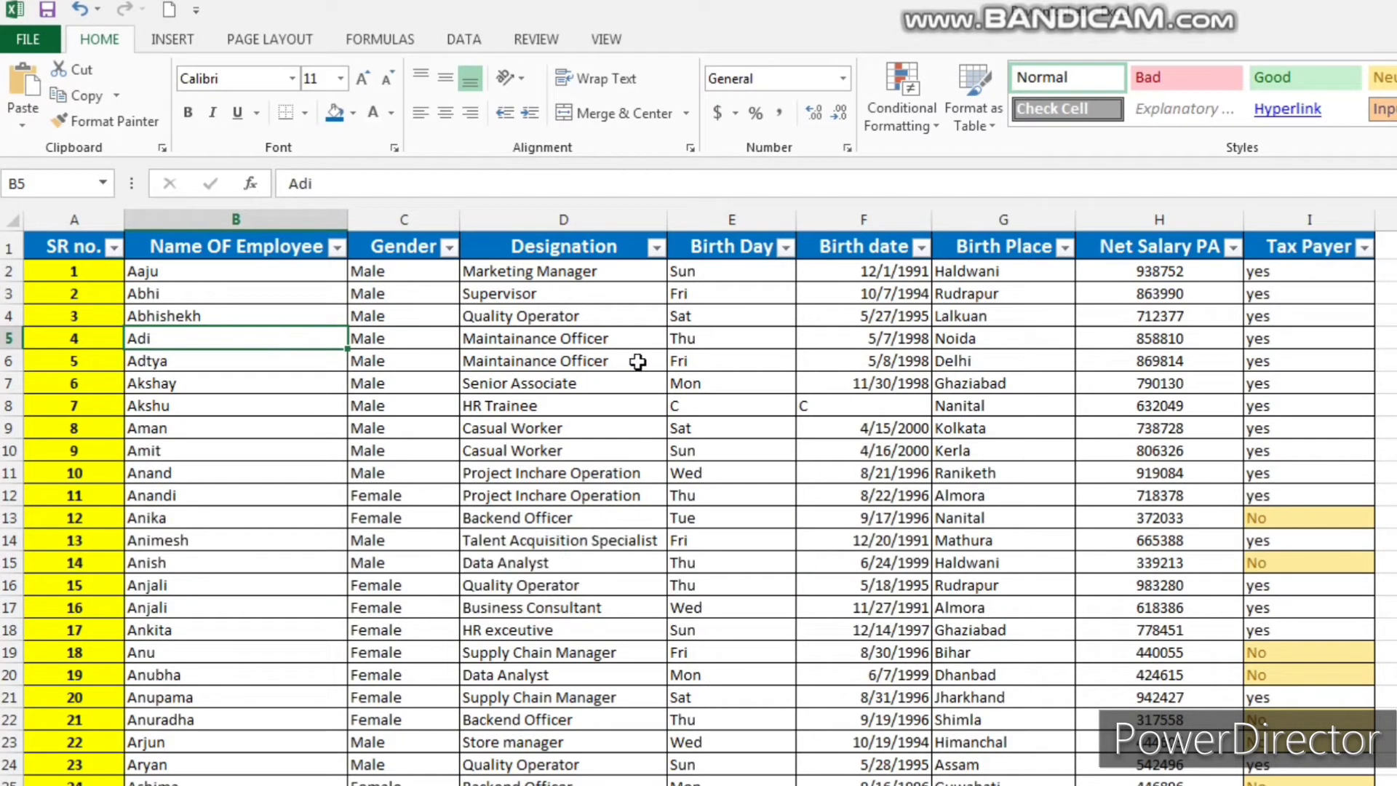
left_click(657, 248)
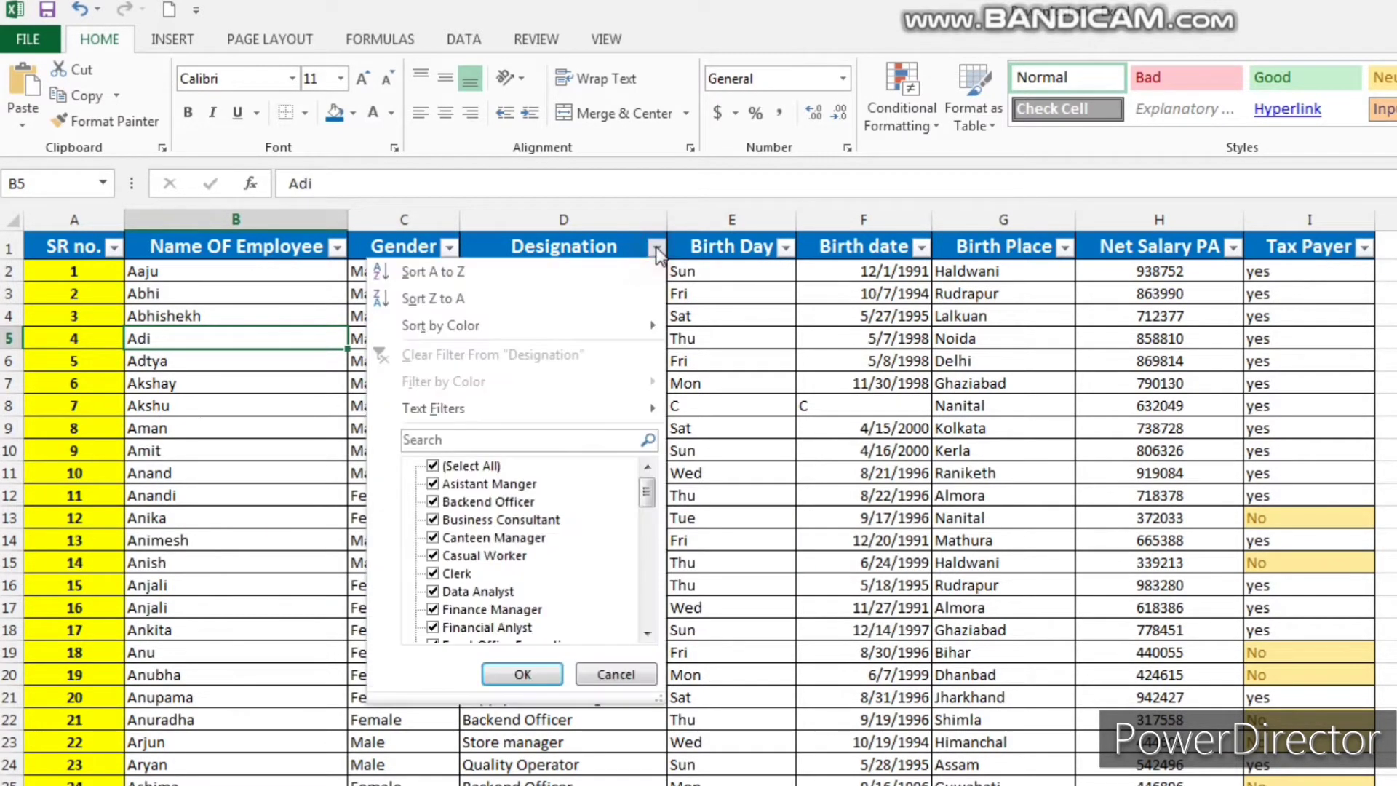
left_click(657, 248)
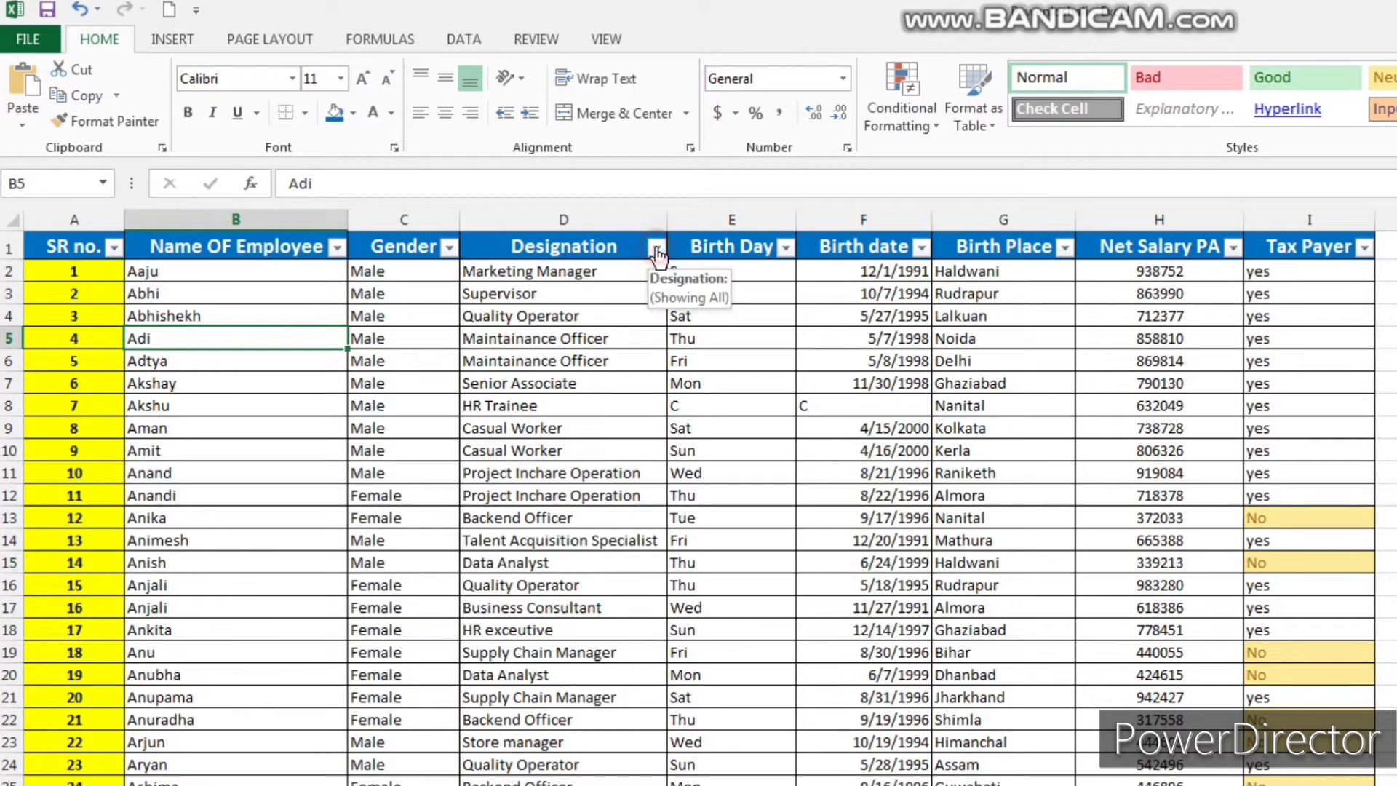
left_click(538, 346)
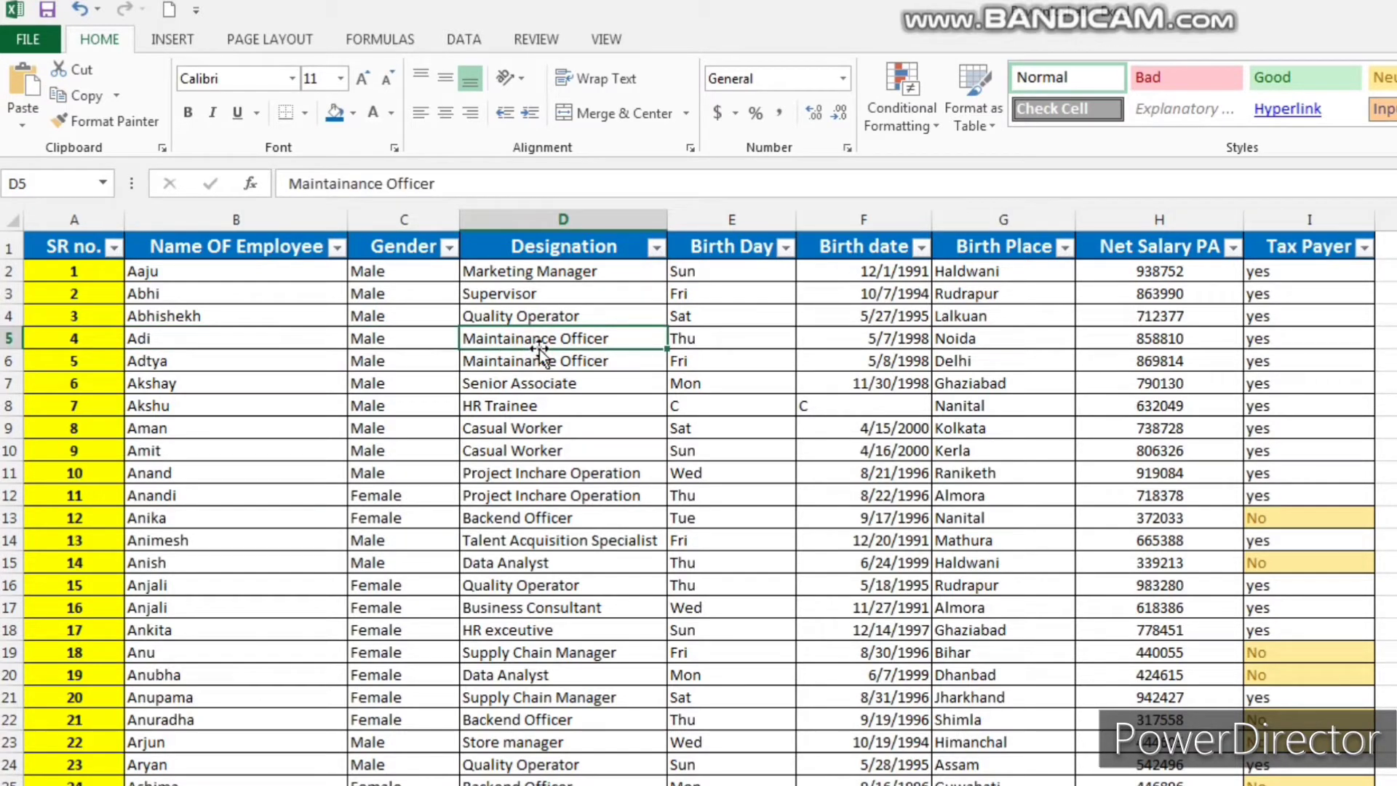
key("ctrl+shift+l")
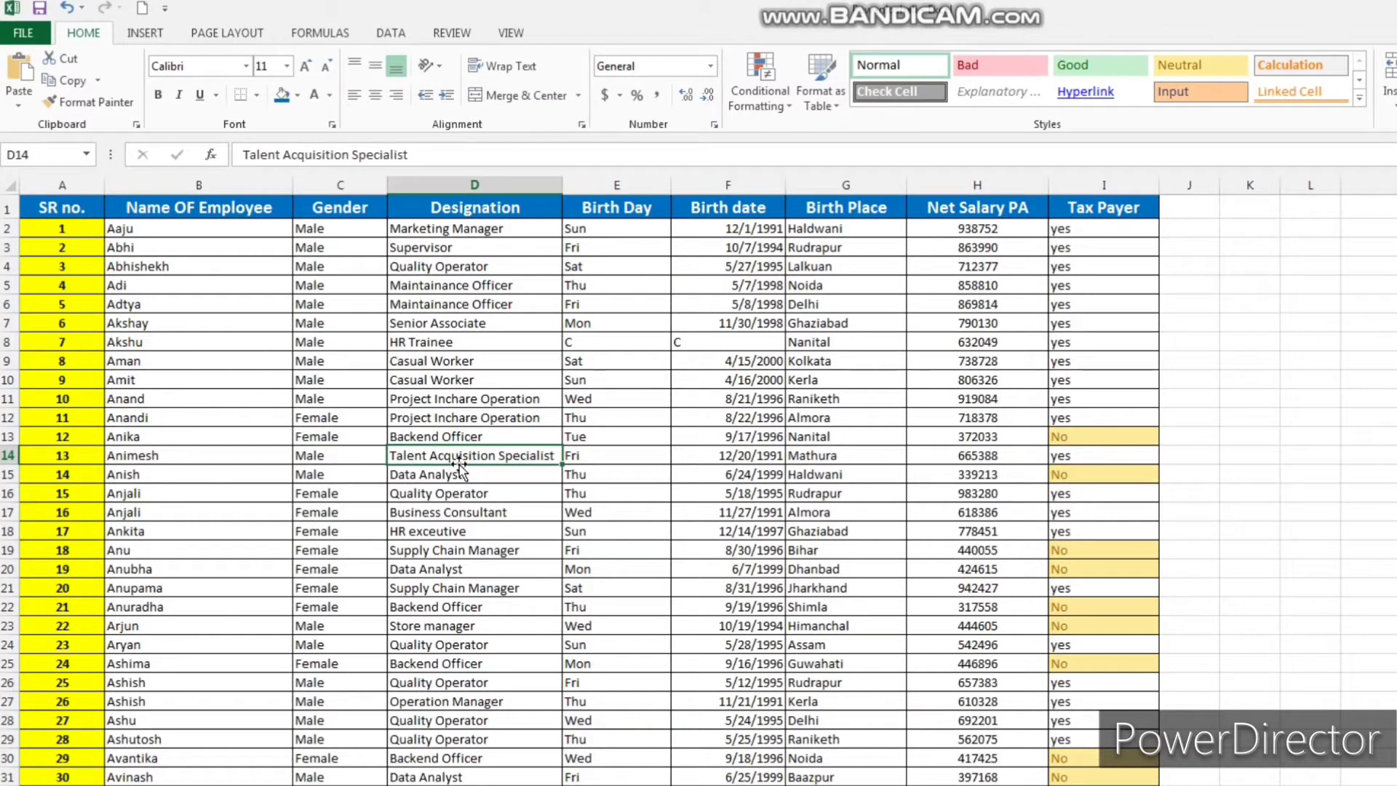
Step: Select the entire Birth Day column with Ctrl+Space
left_click_drag(358, 327, 342, 495)
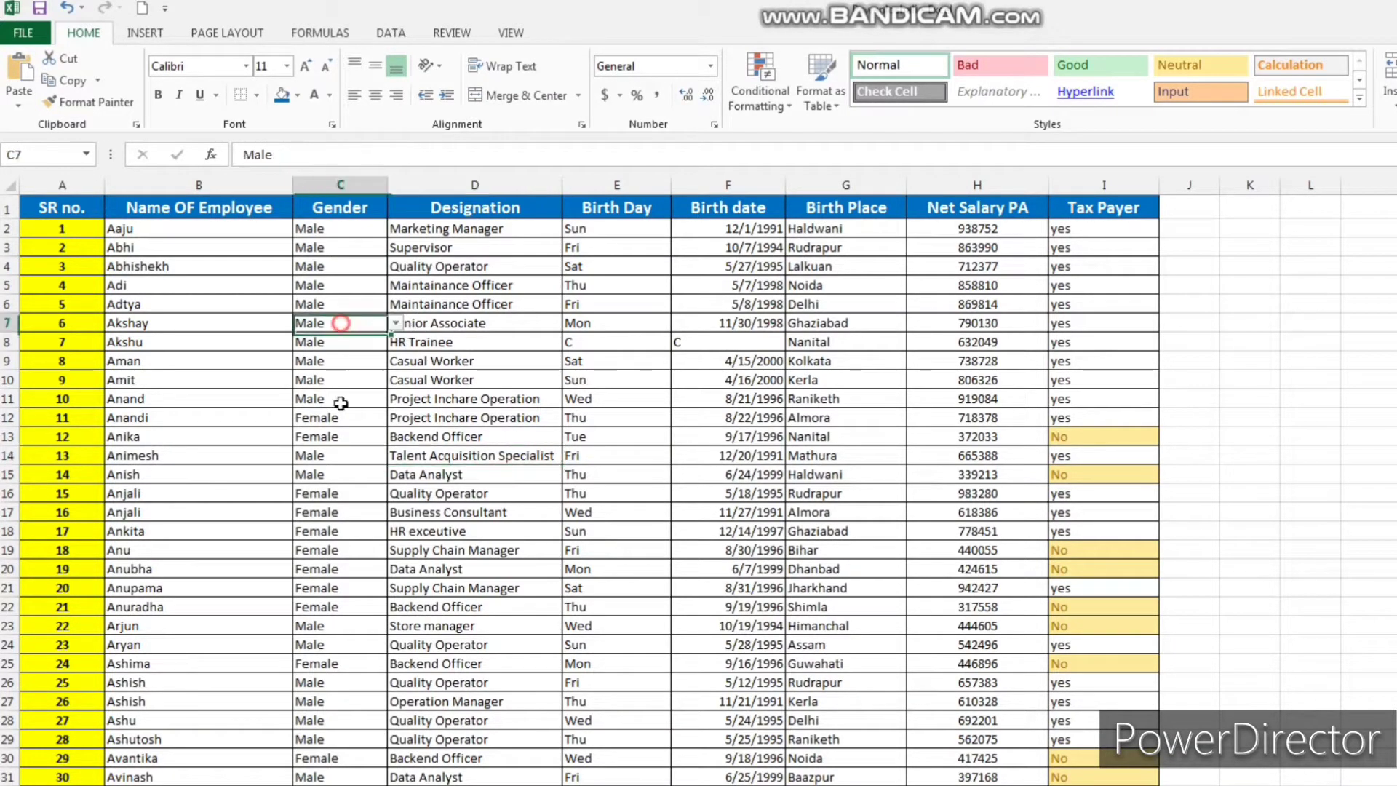
left_click(367, 185)
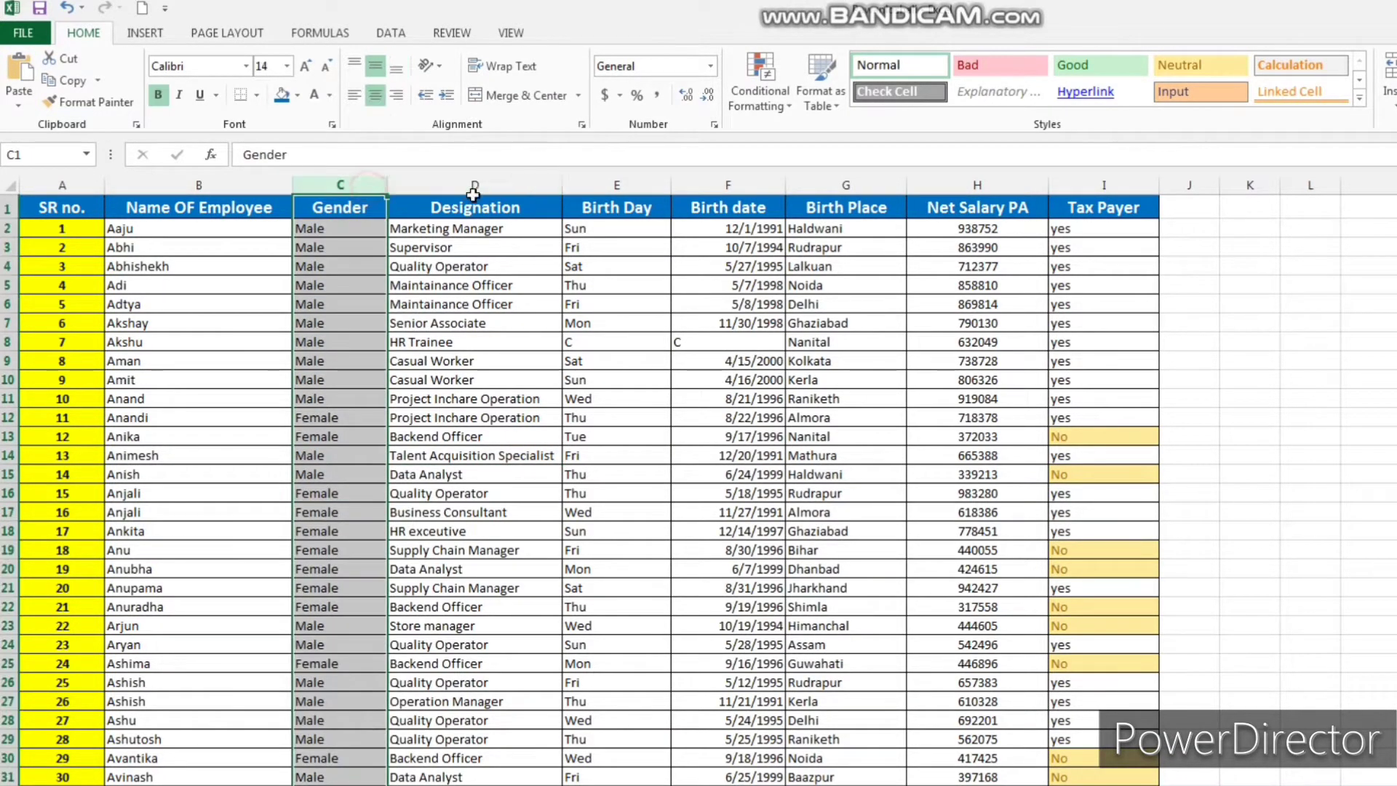
left_click(474, 184)
left_click(617, 184)
left_click(593, 512)
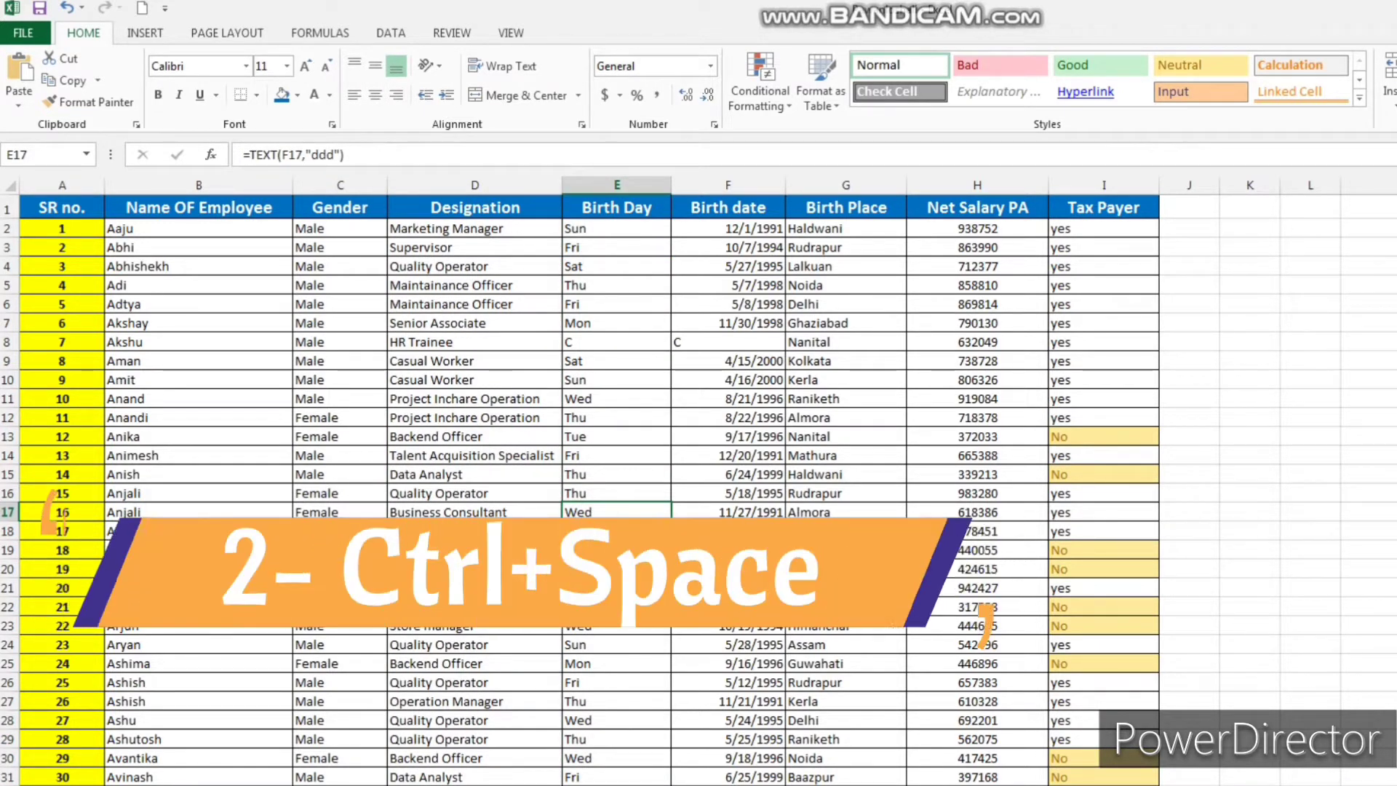
key("ctrl+space")
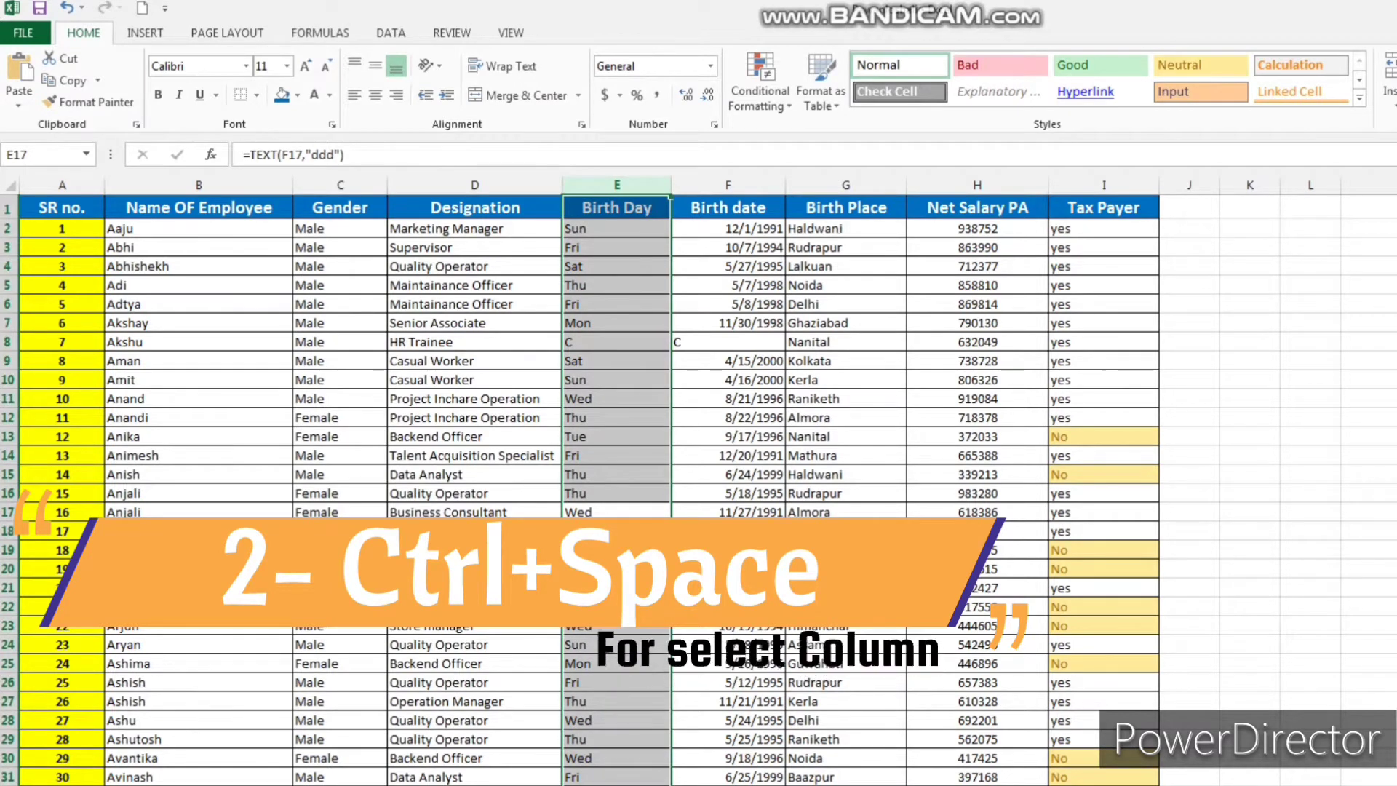
Step: Select all of row 18 with Shift+Space
left_click(404, 537)
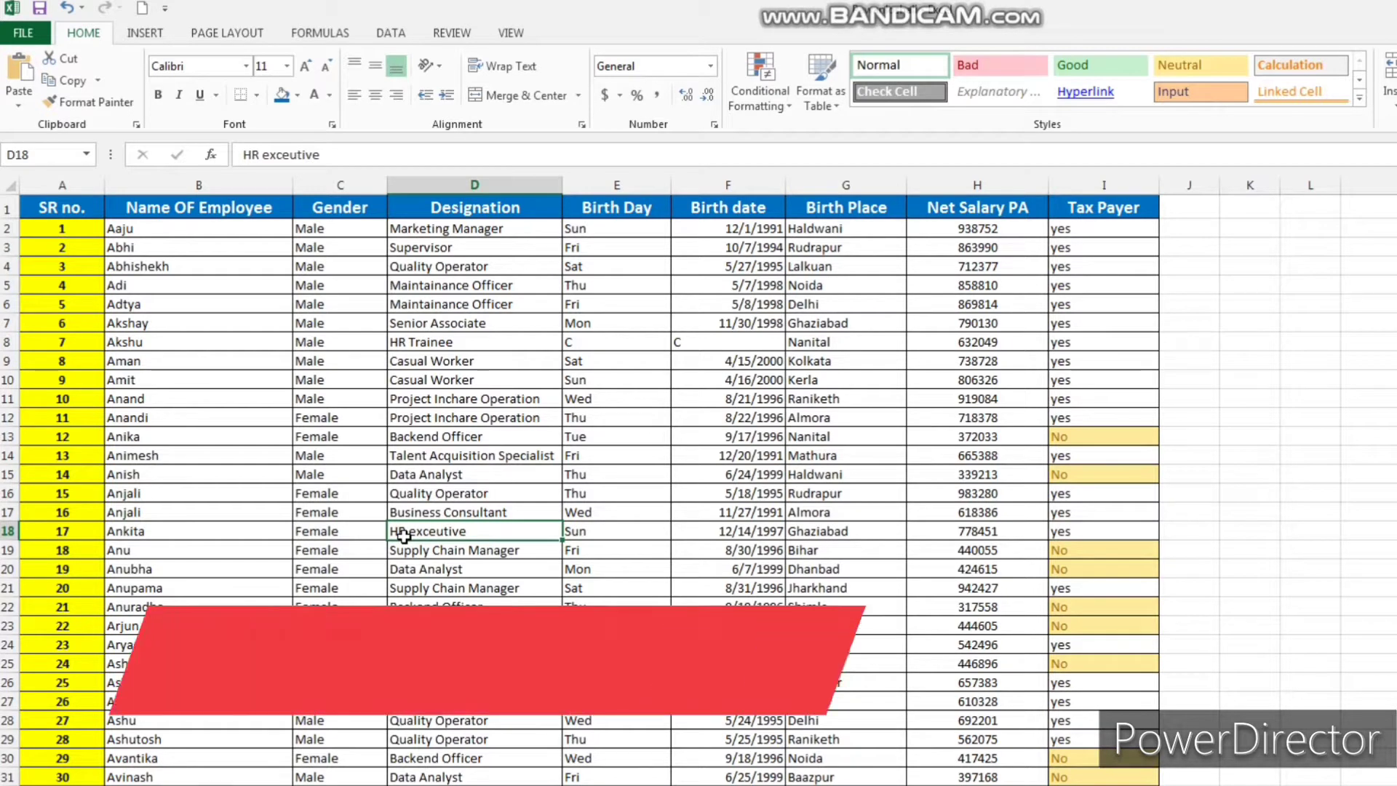
left_click(194, 525)
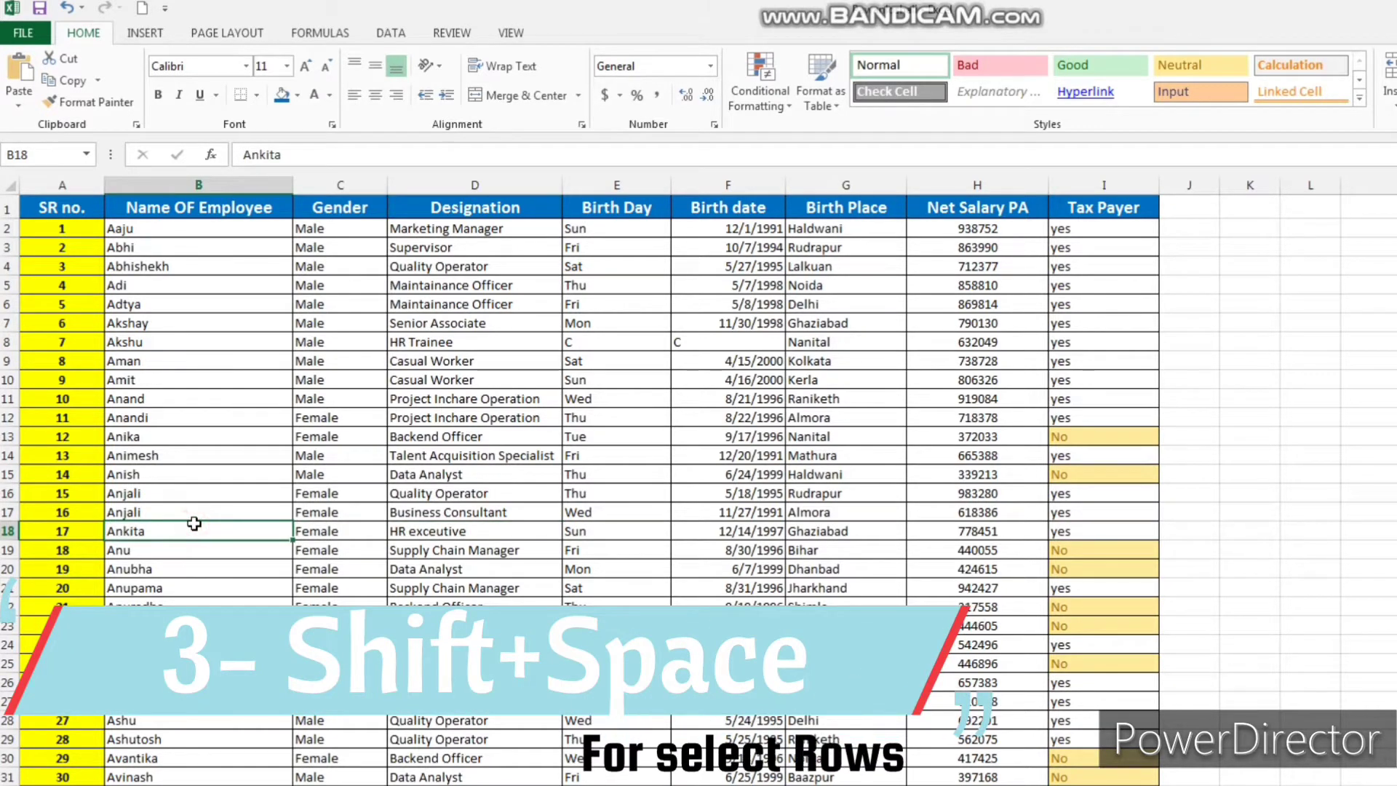
key("shift+space")
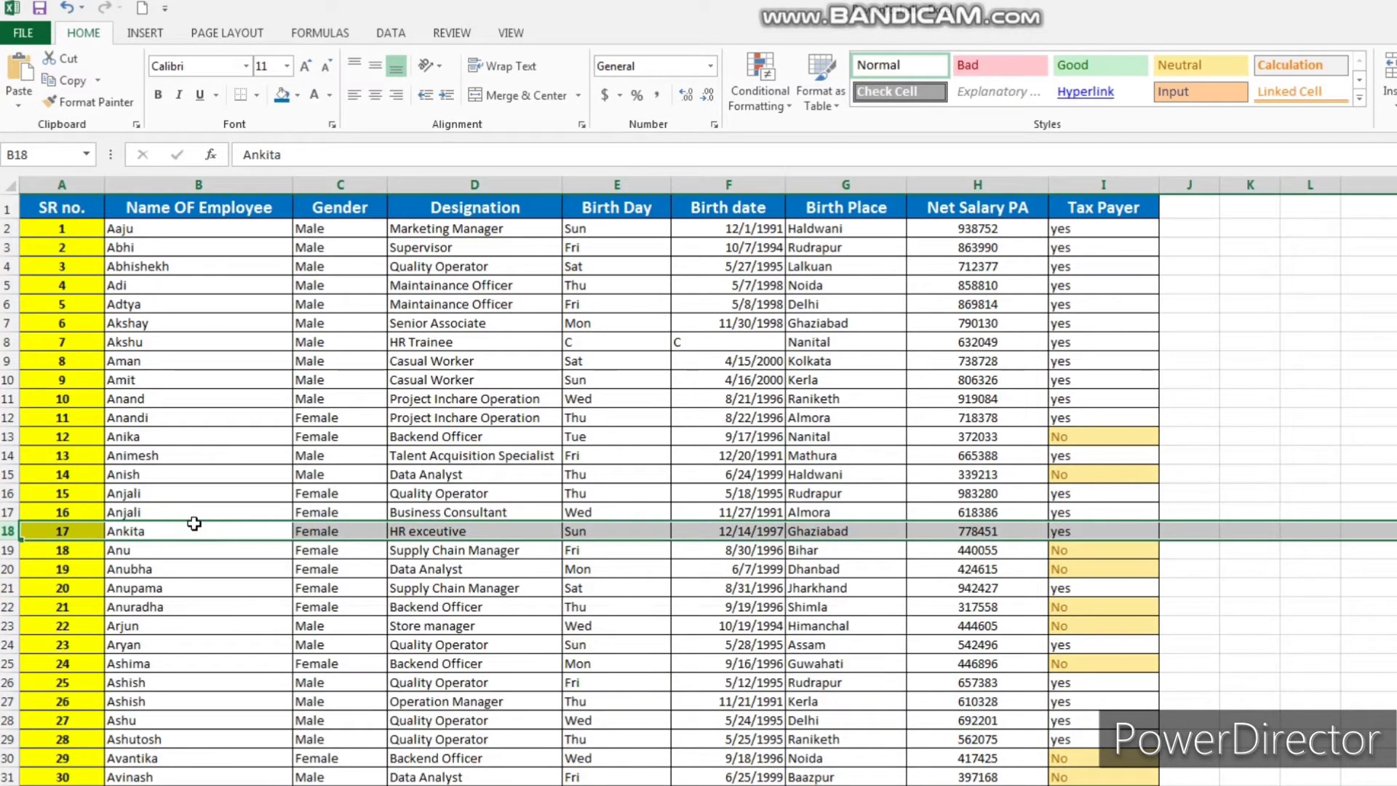
Step: Select the whole employee table with Ctrl+Shift+Space, then move to the PivotTableChart sheet
left_click(297, 652)
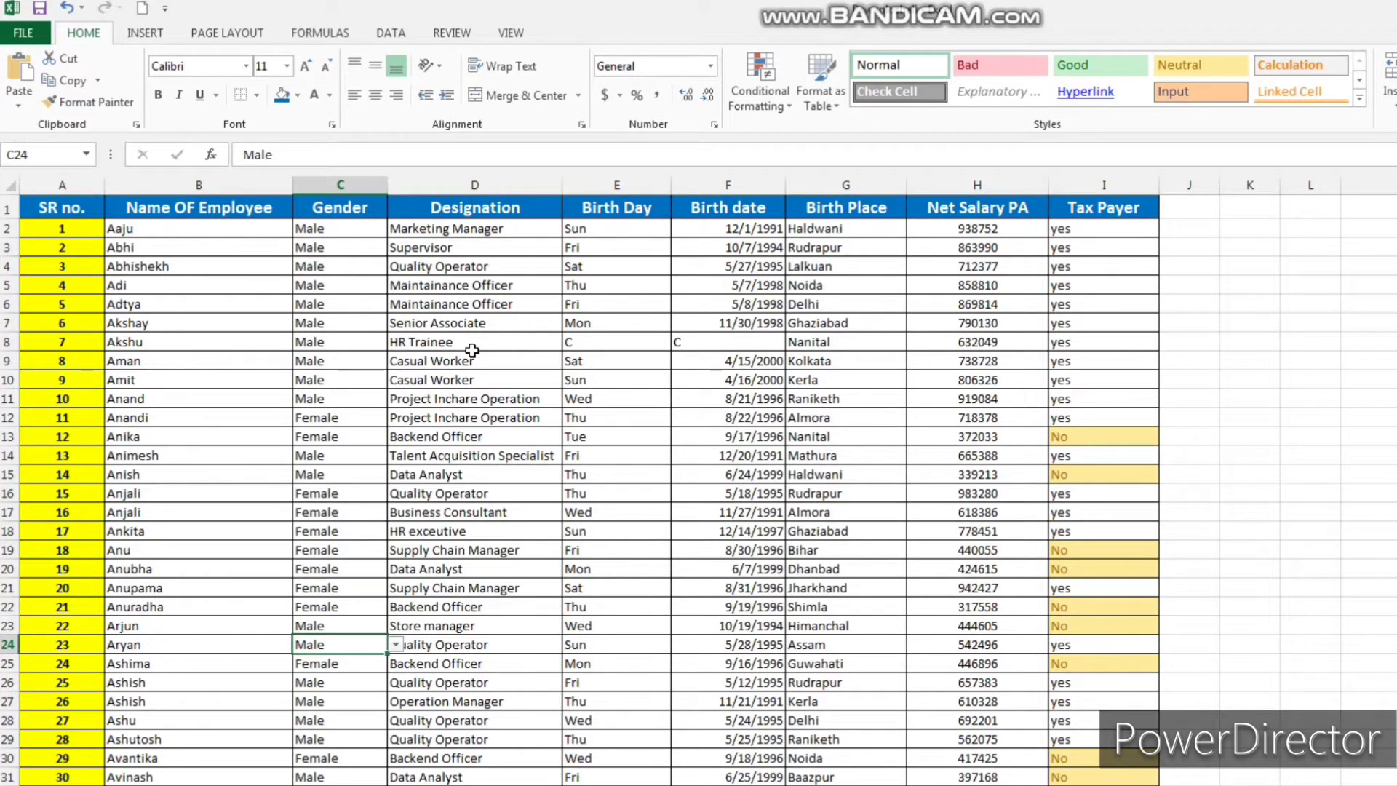
key("ctrl+a")
left_click(472, 349)
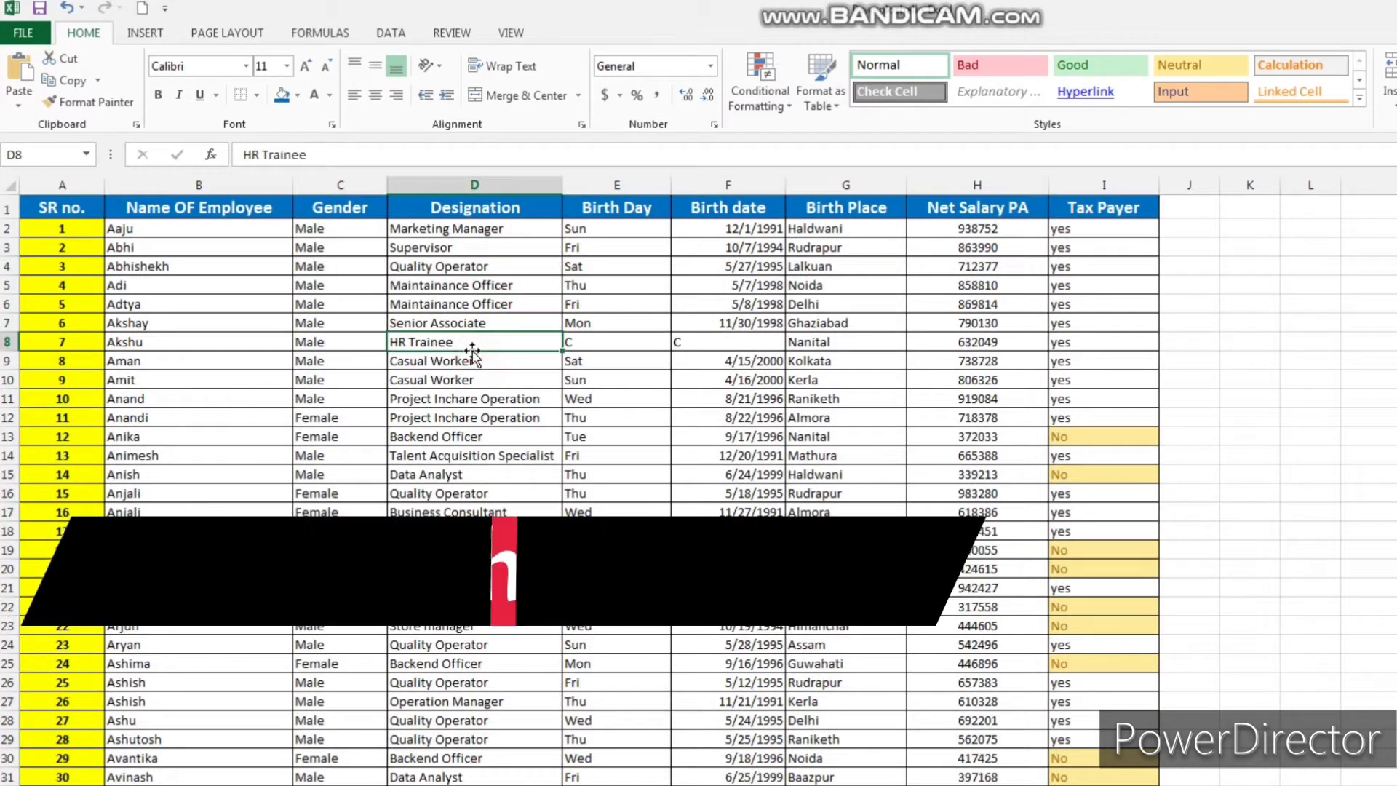
key("ctrl+shift+space")
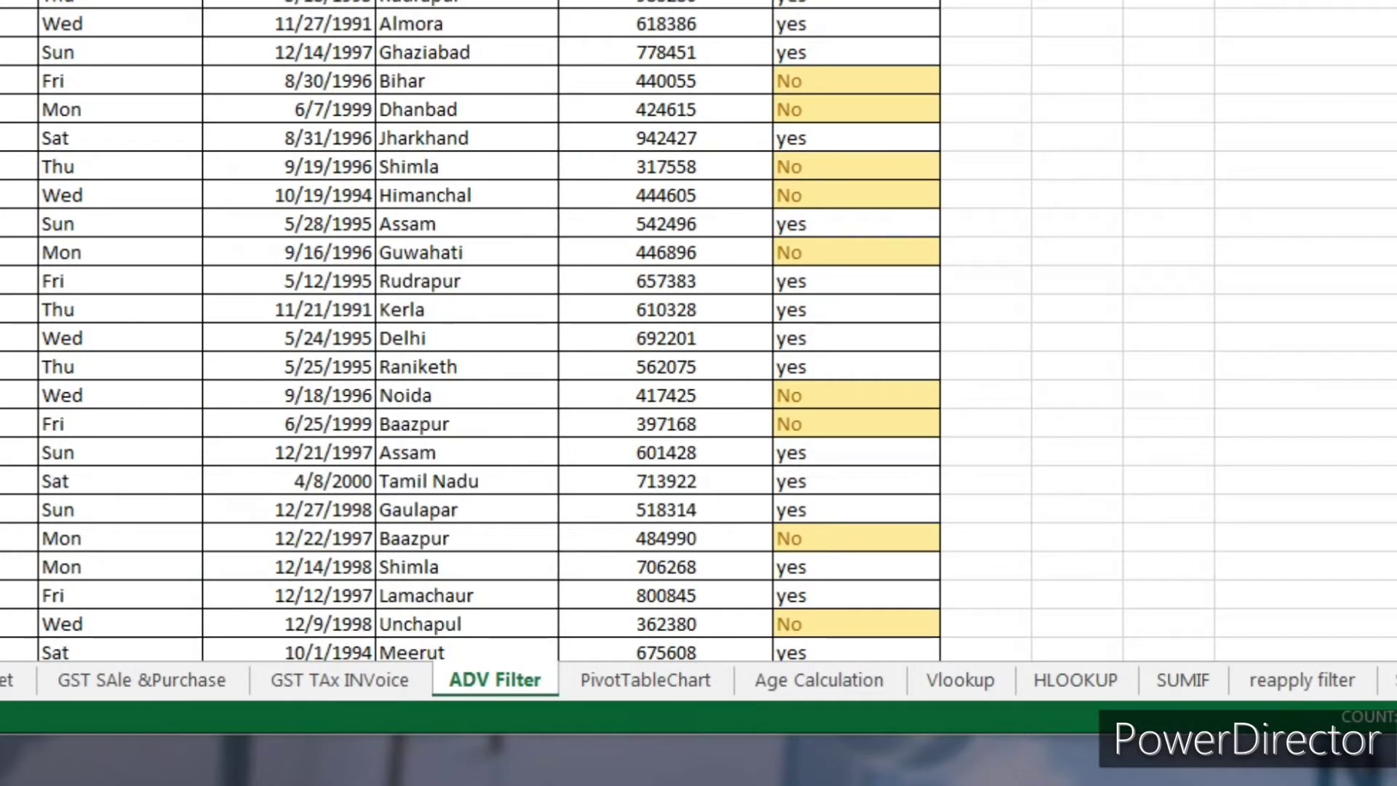
left_click_drag(465, 223, 614, 727)
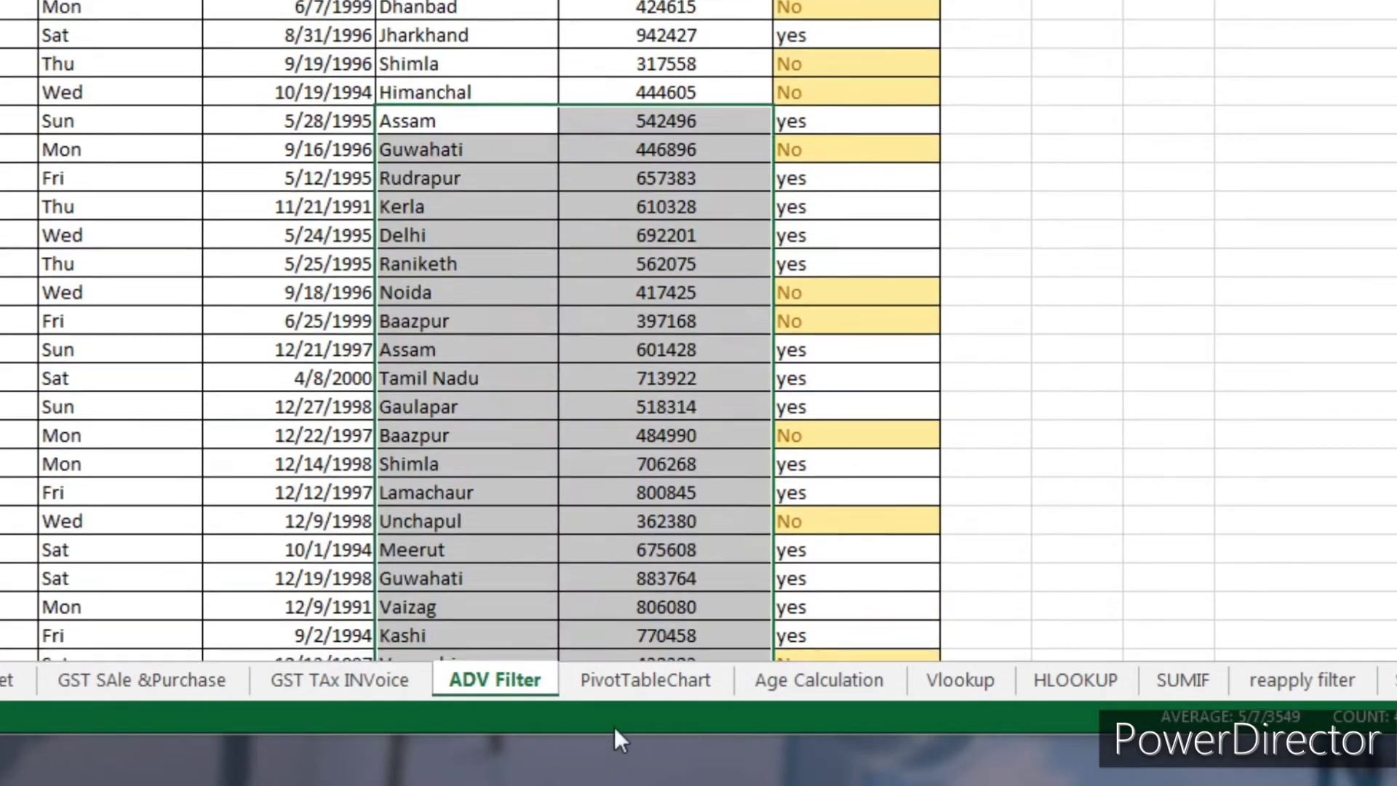
left_click(644, 684)
Step: Go through the Age Calculation, Vlookup and PivotTableChart sheets by their tabs
left_click(828, 678)
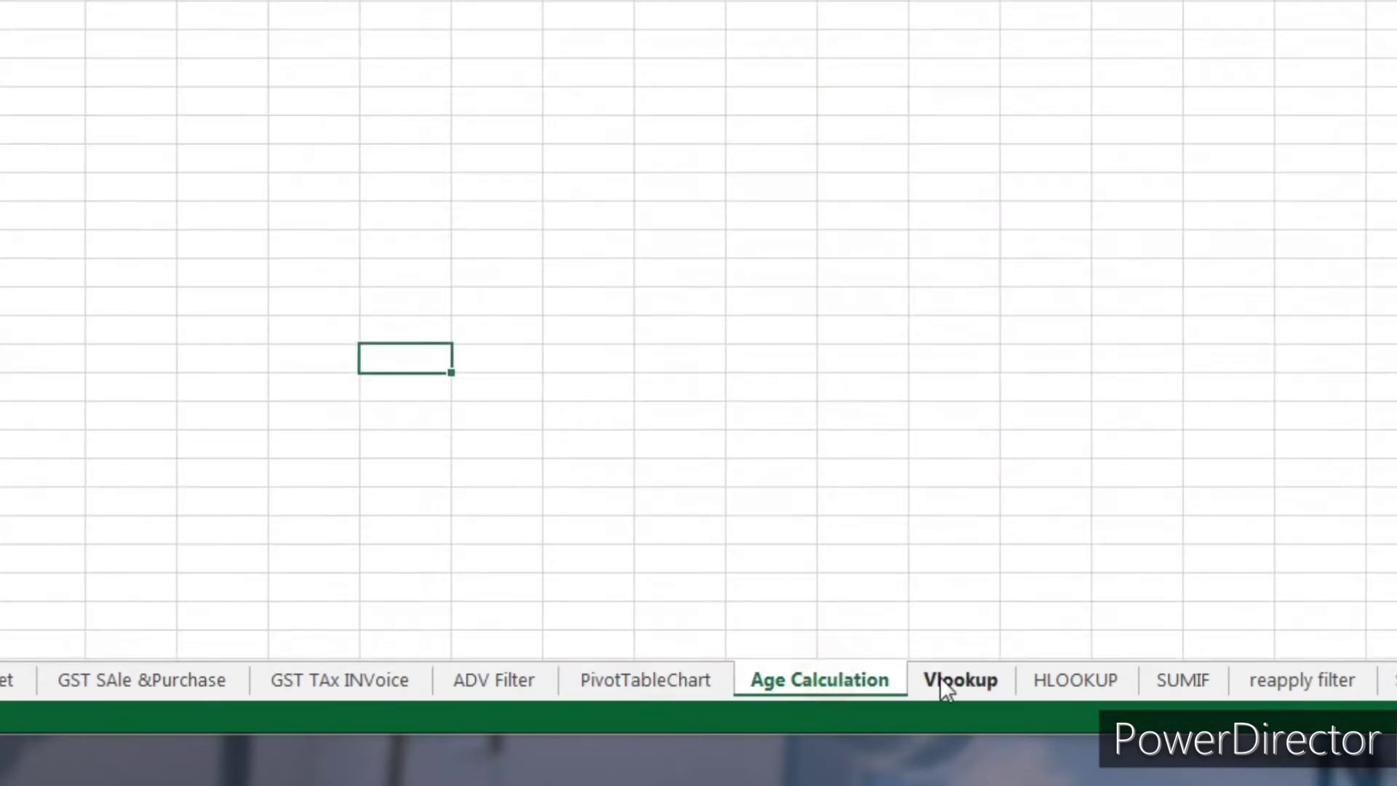
left_click(962, 678)
left_click(859, 682)
left_click(661, 682)
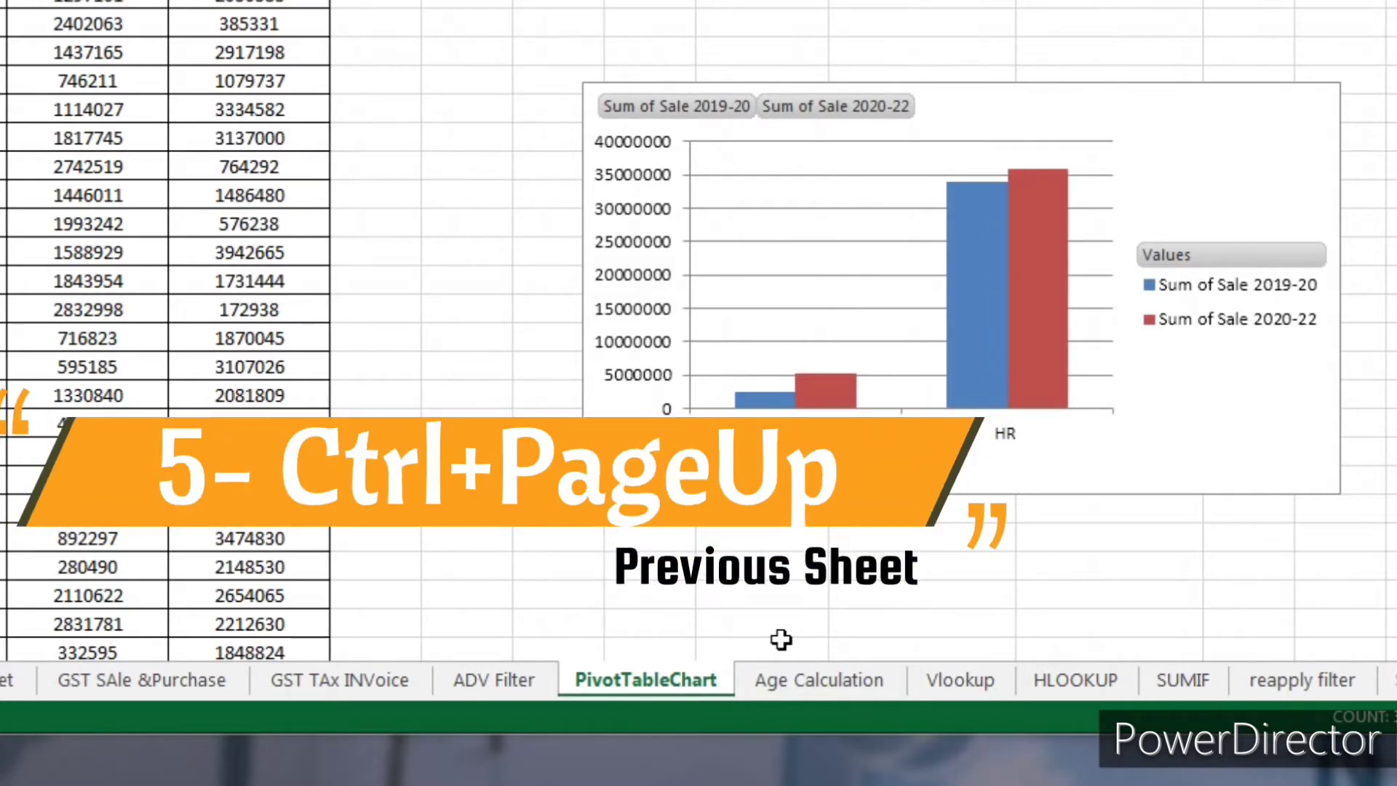
Step: Step back and forward between sheets with Ctrl+PageUp and Ctrl+PageDown
key("ctrl+Page_Up")
key("ctrl+Page_Up")
key("ctrl+Page_Up")
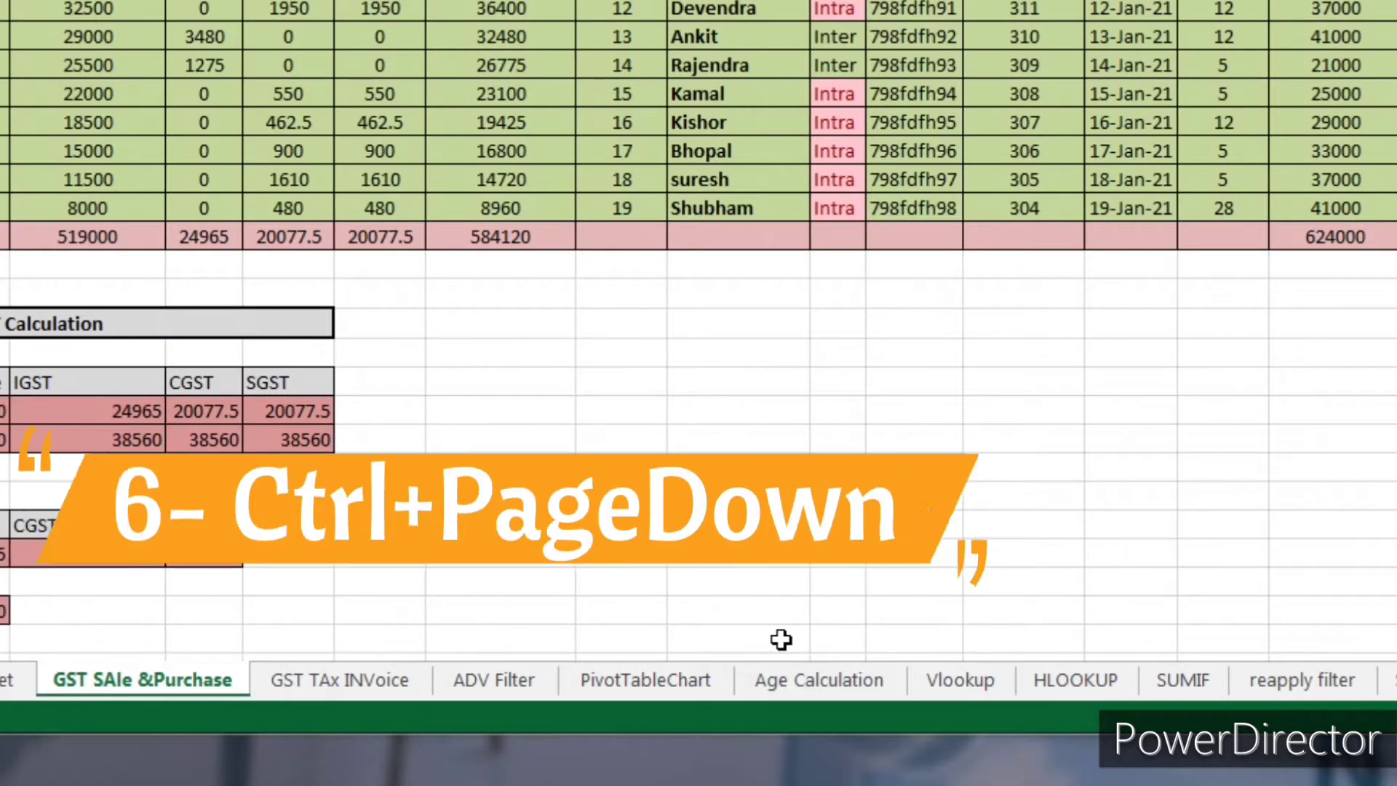
key("ctrl+Page_Down")
key("ctrl+Page_Down")
key("ctrl+Page_Down")
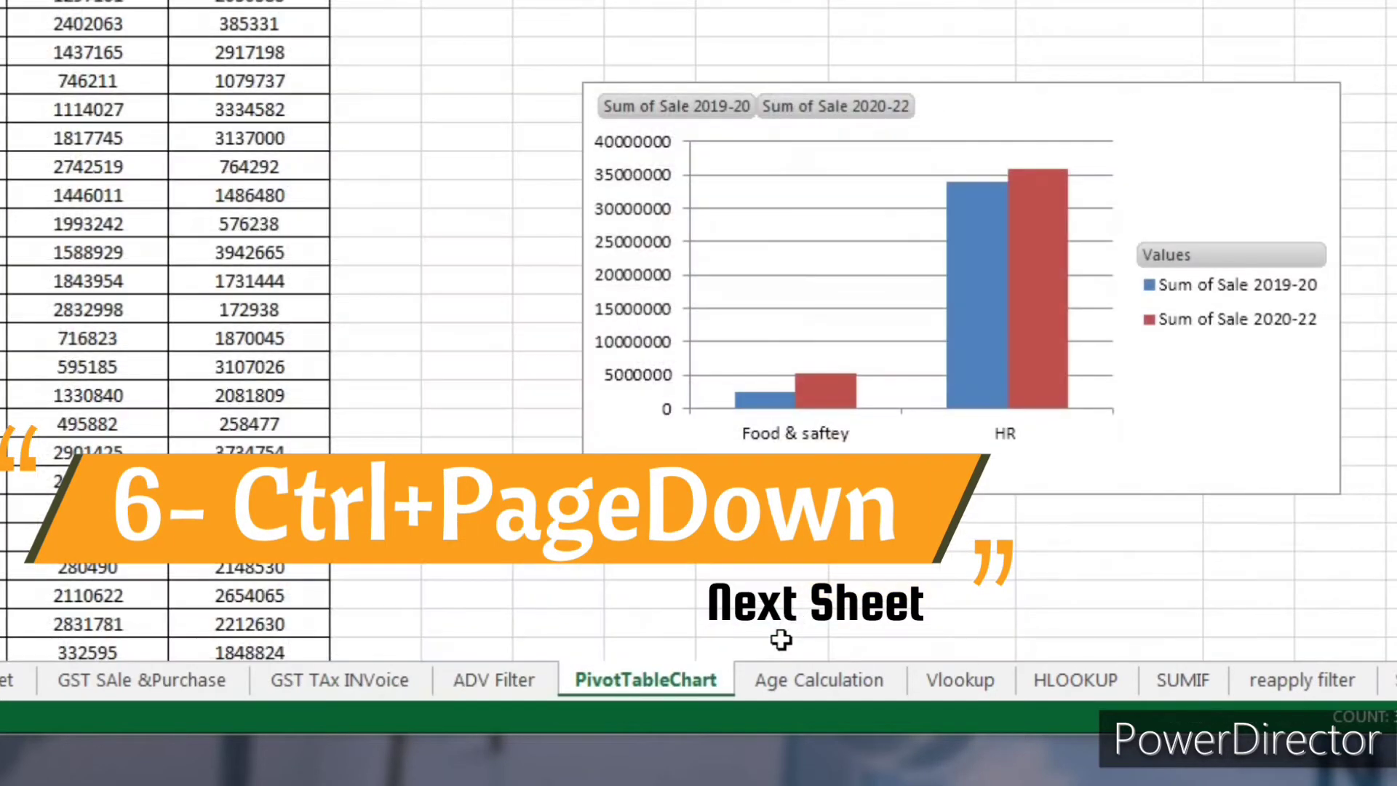
key("ctrl+Page_Down")
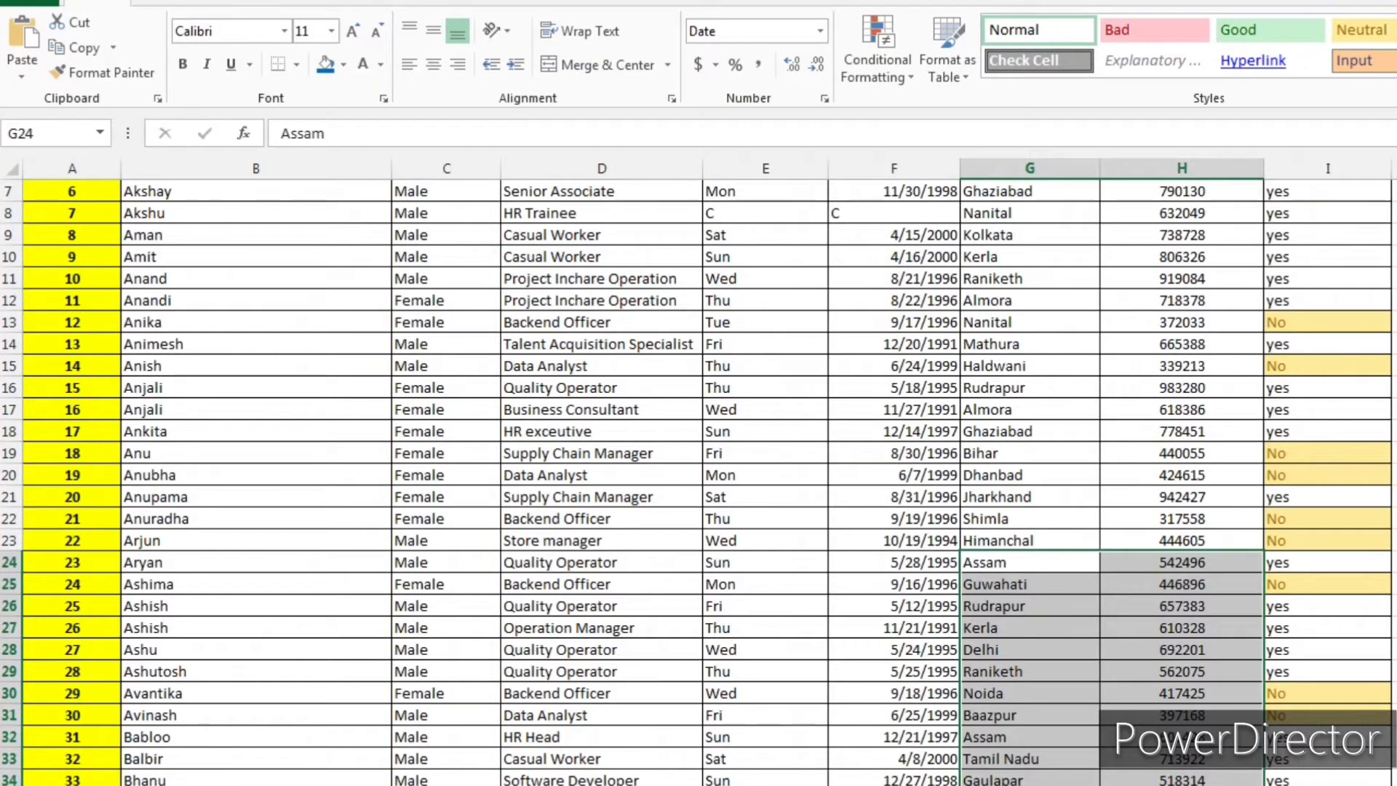
Step: Widen the Designation and Birth Day columns by hand and copy the E14 birth date
left_click(898, 738)
scroll(680, 735, "up", 2)
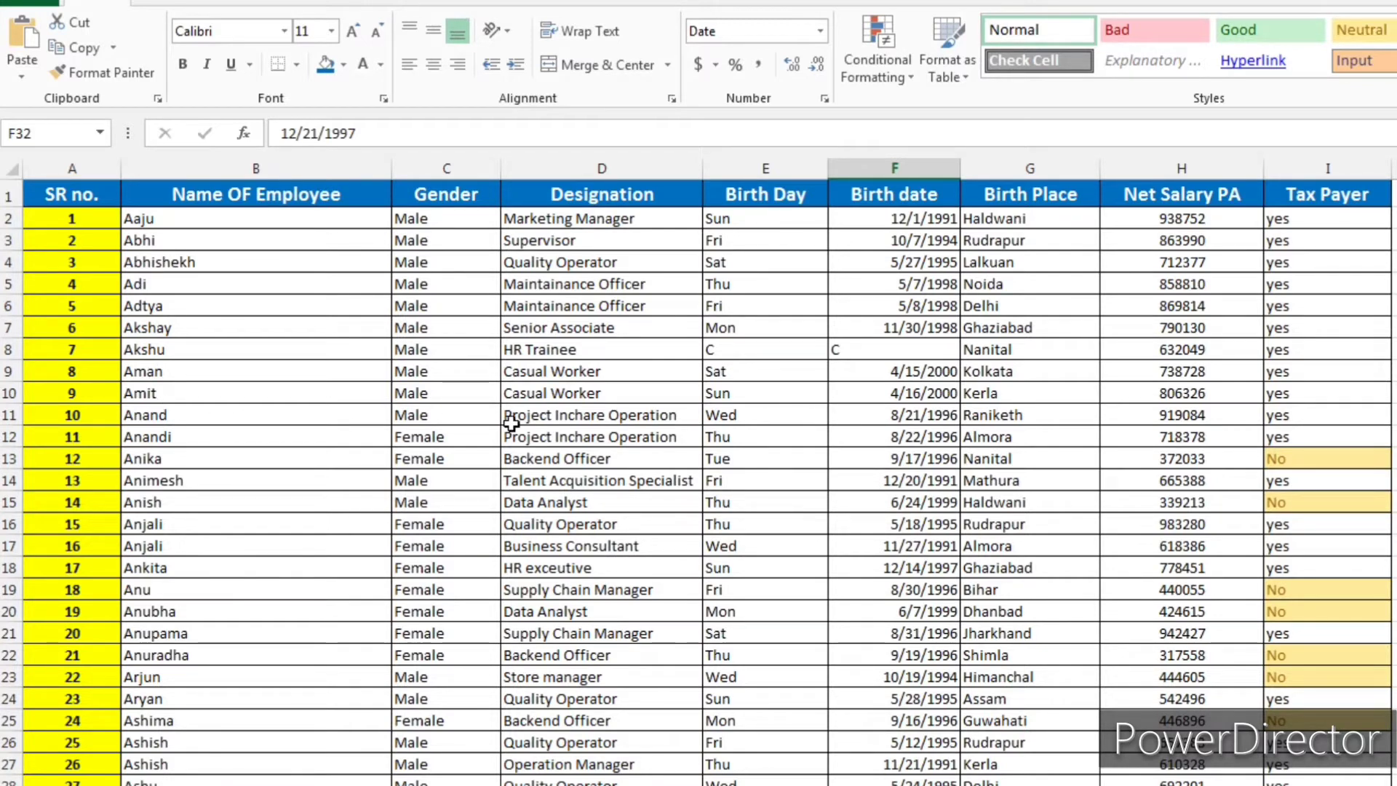
left_click_drag(702, 168, 792, 168)
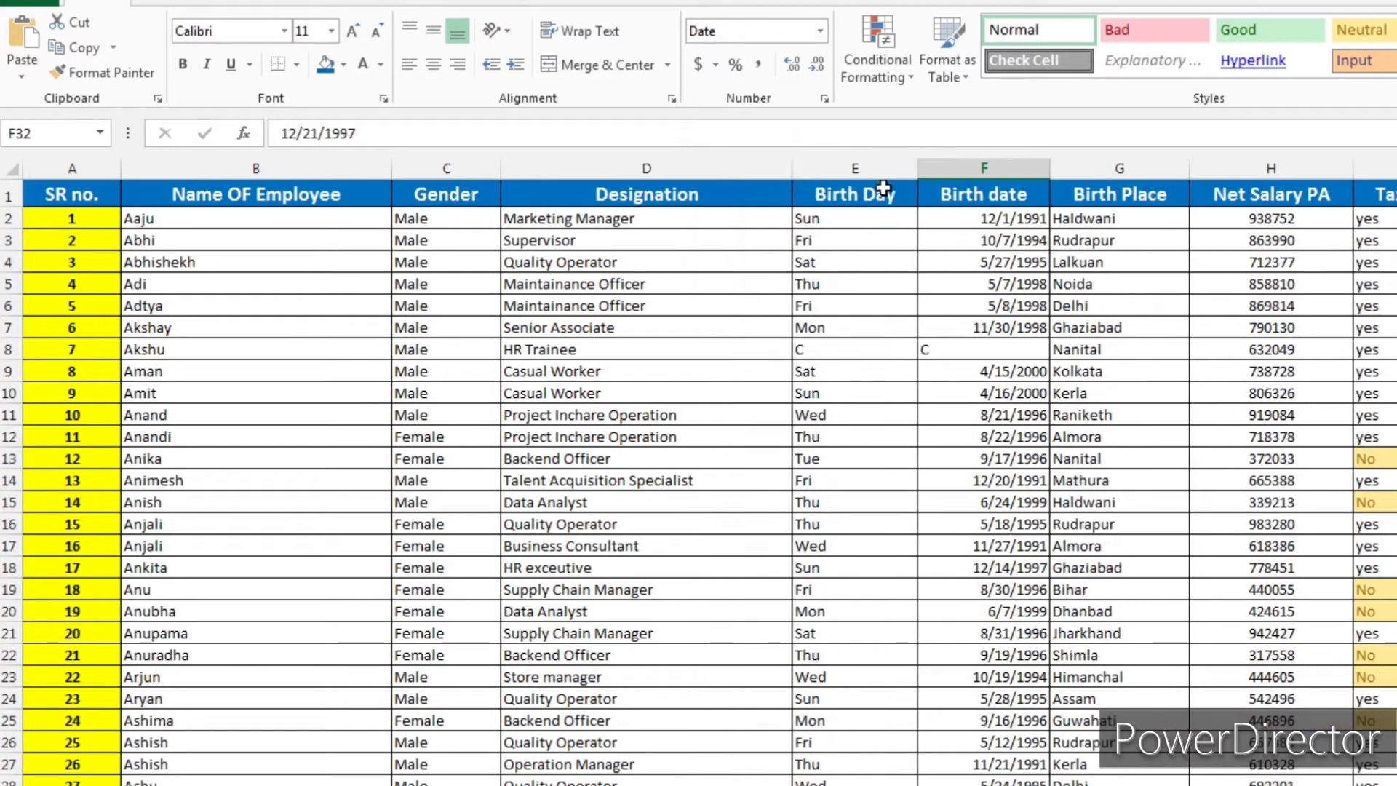
left_click_drag(917, 169, 1020, 212)
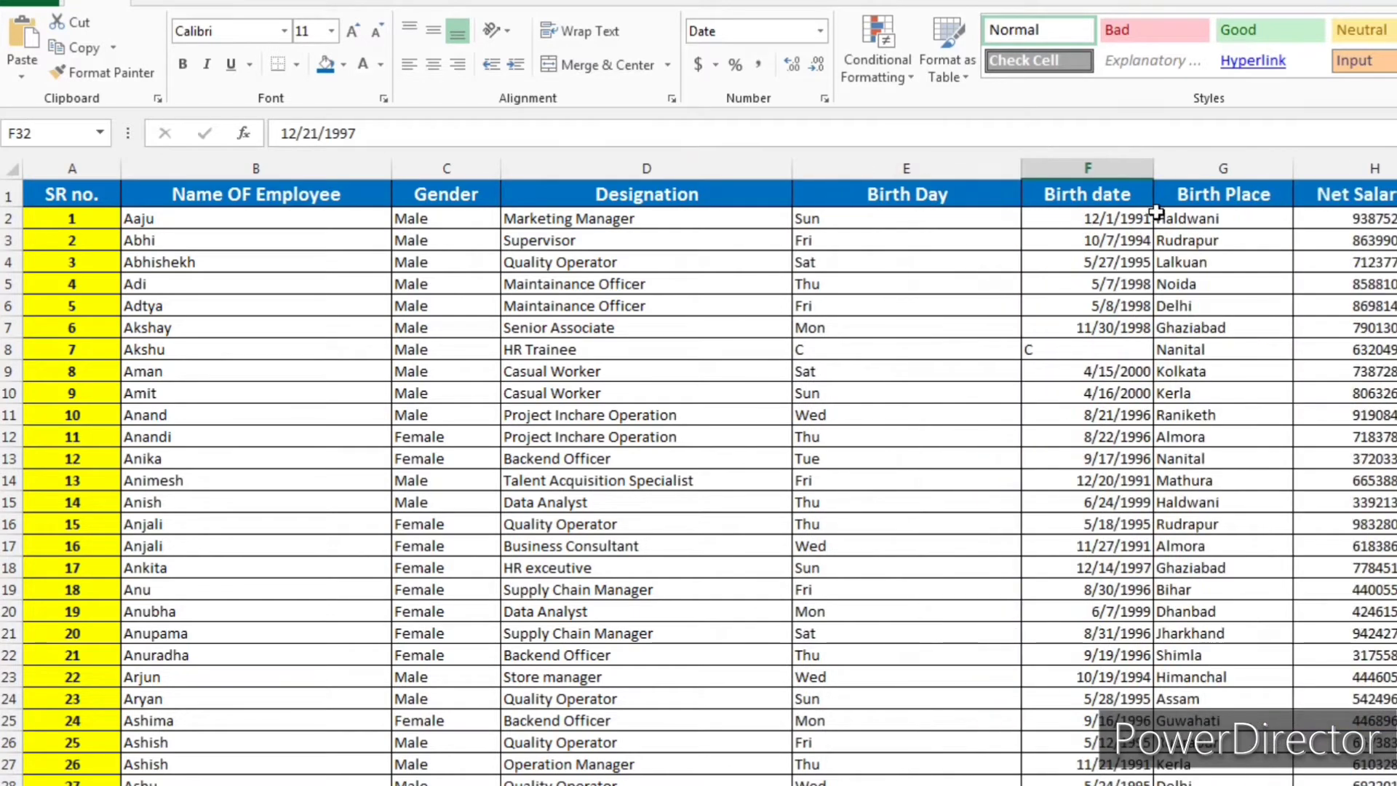
left_click(857, 478)
key("ctrl+c")
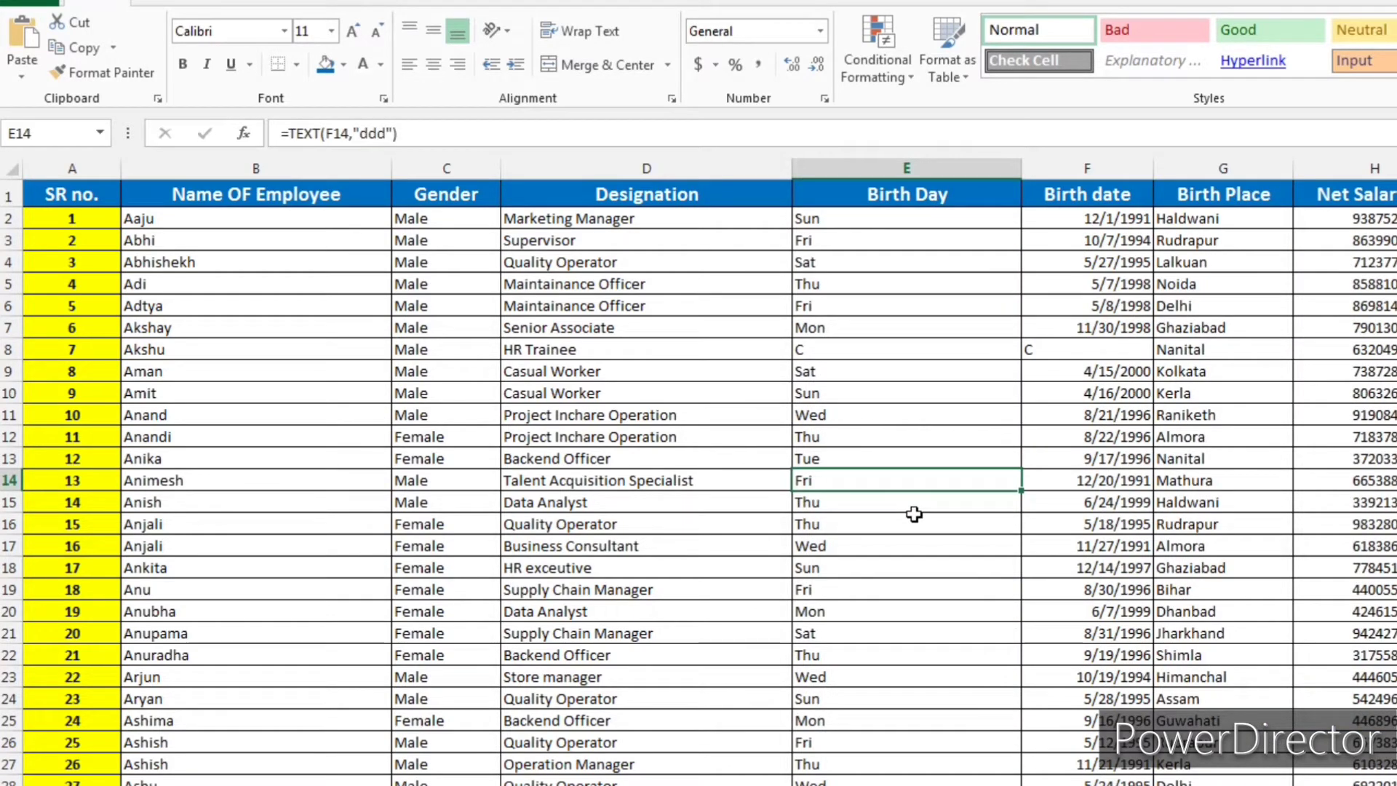
Step: Select the whole table and AutoFit column widths with Alt, H, O, I
key("ctrl+a")
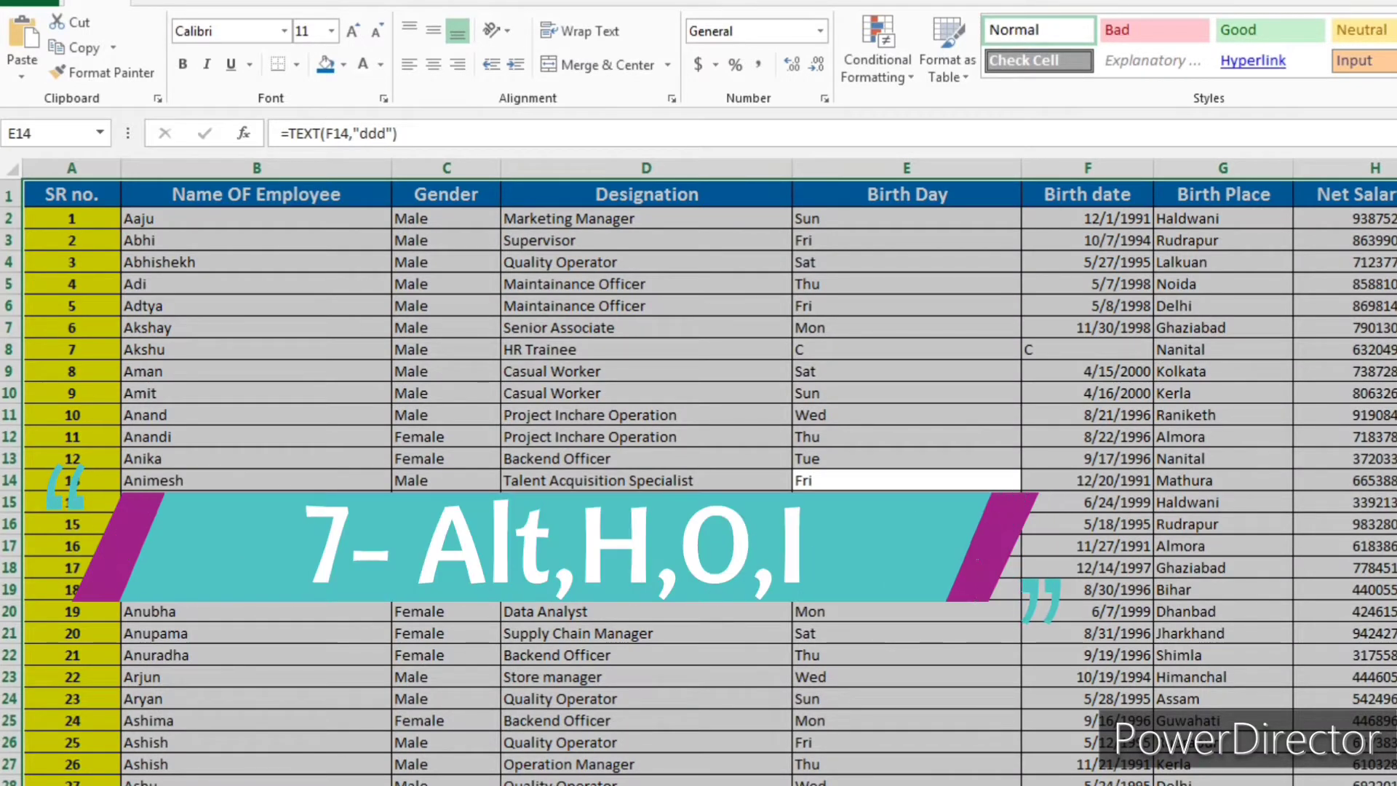
key("alt")
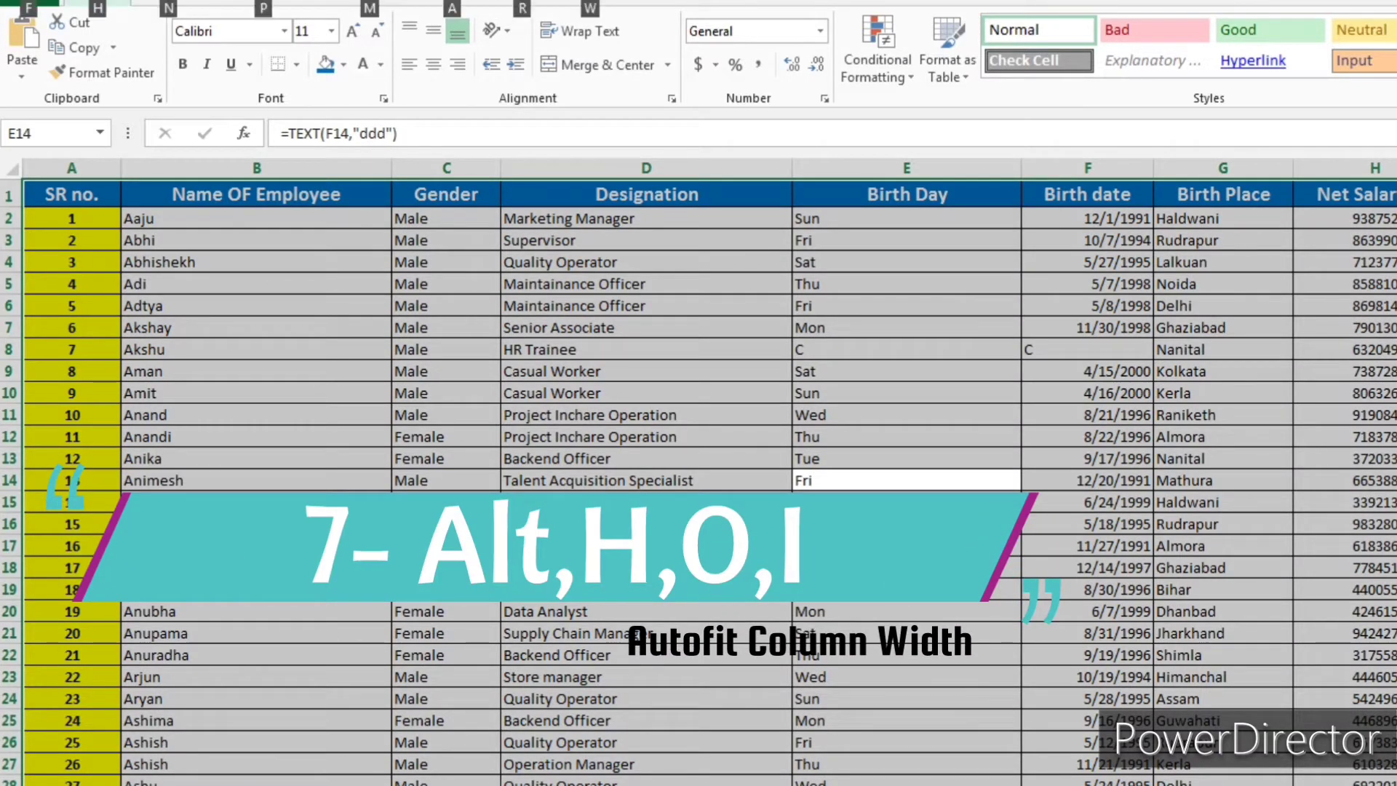
key("h")
key("o")
key("i")
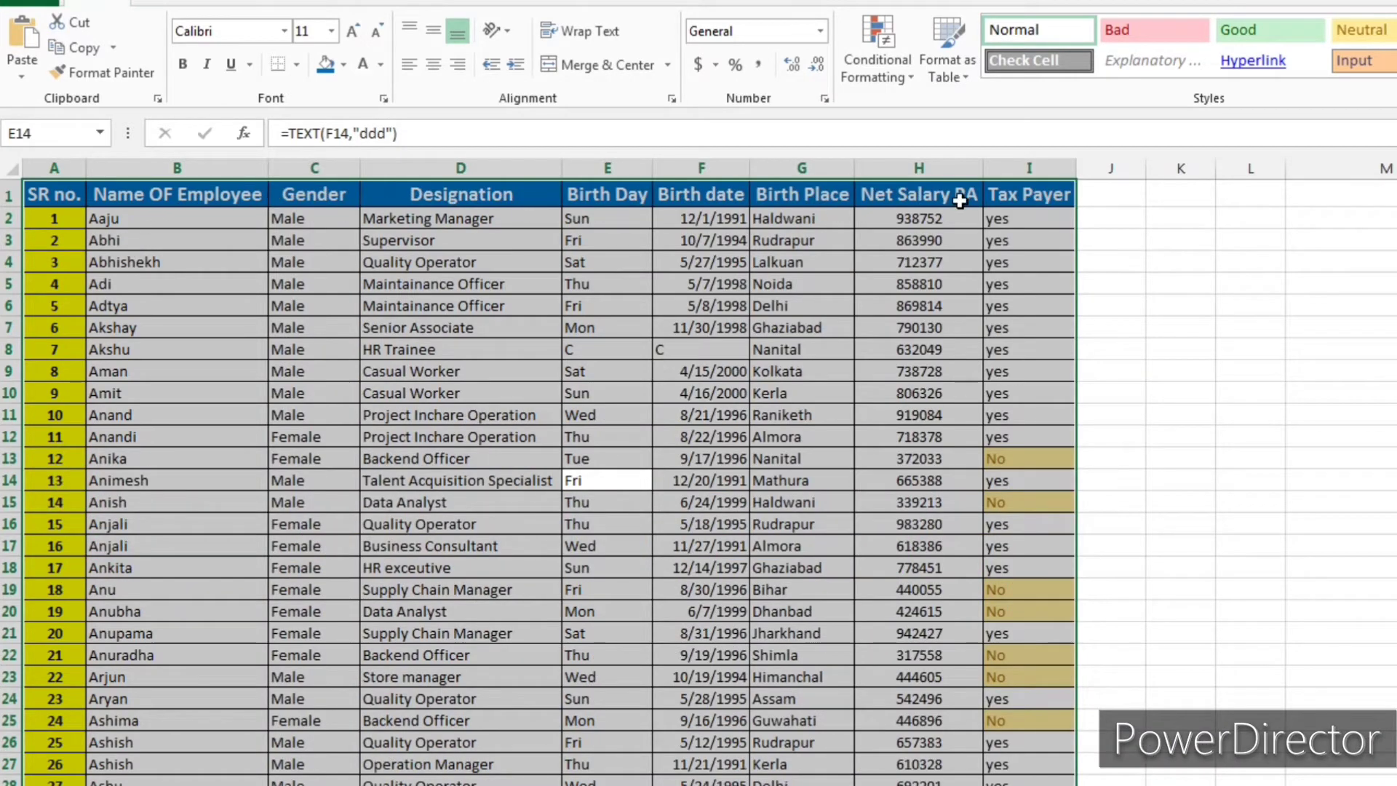
Step: Make rows 4, 7 and 12 much taller by dragging their borders
left_click(514, 422)
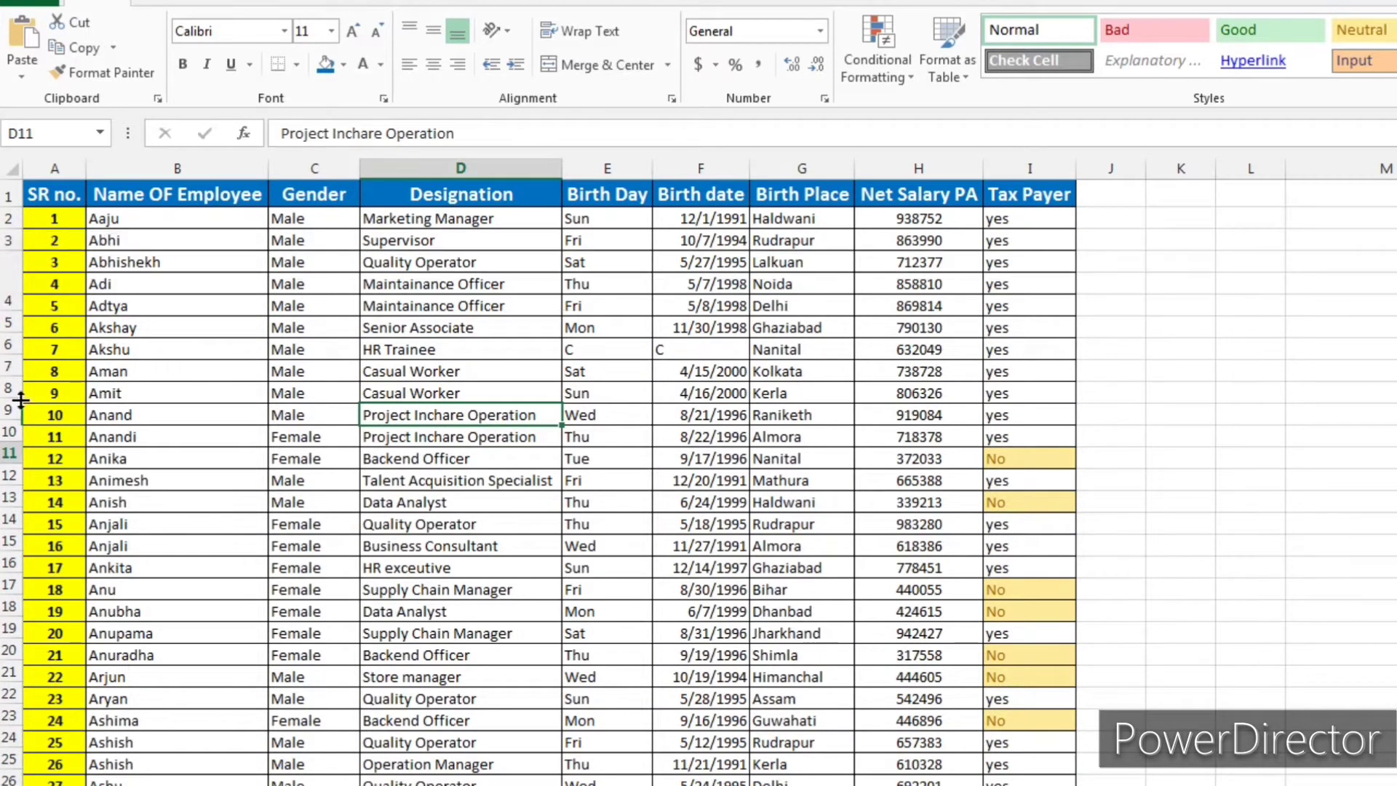
left_click_drag(15, 272, 15, 310)
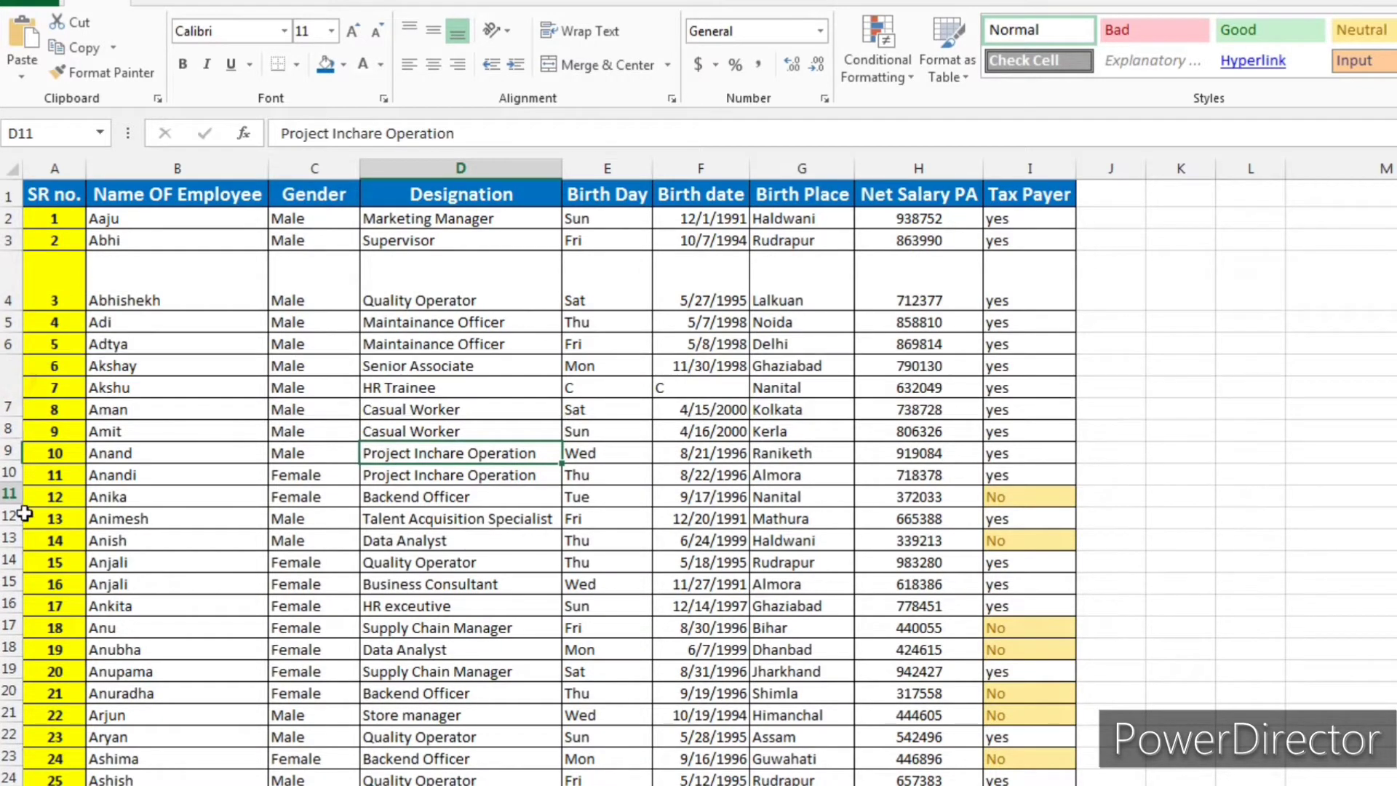
left_click_drag(15, 378, 15, 416)
left_click_drag(14, 504, 27, 550)
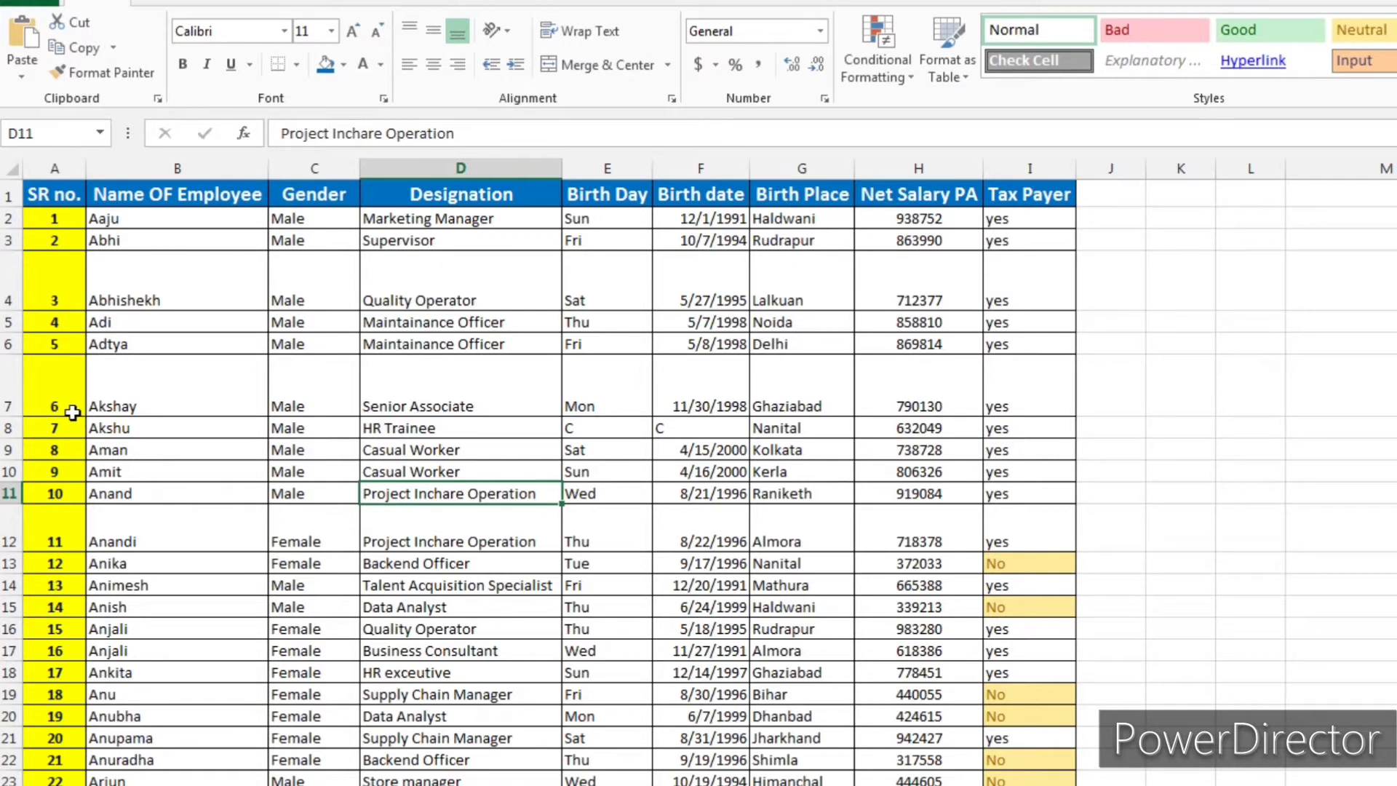
Step: Select the table and AutoFit row heights with Alt, H, O, A
key("ctrl+a")
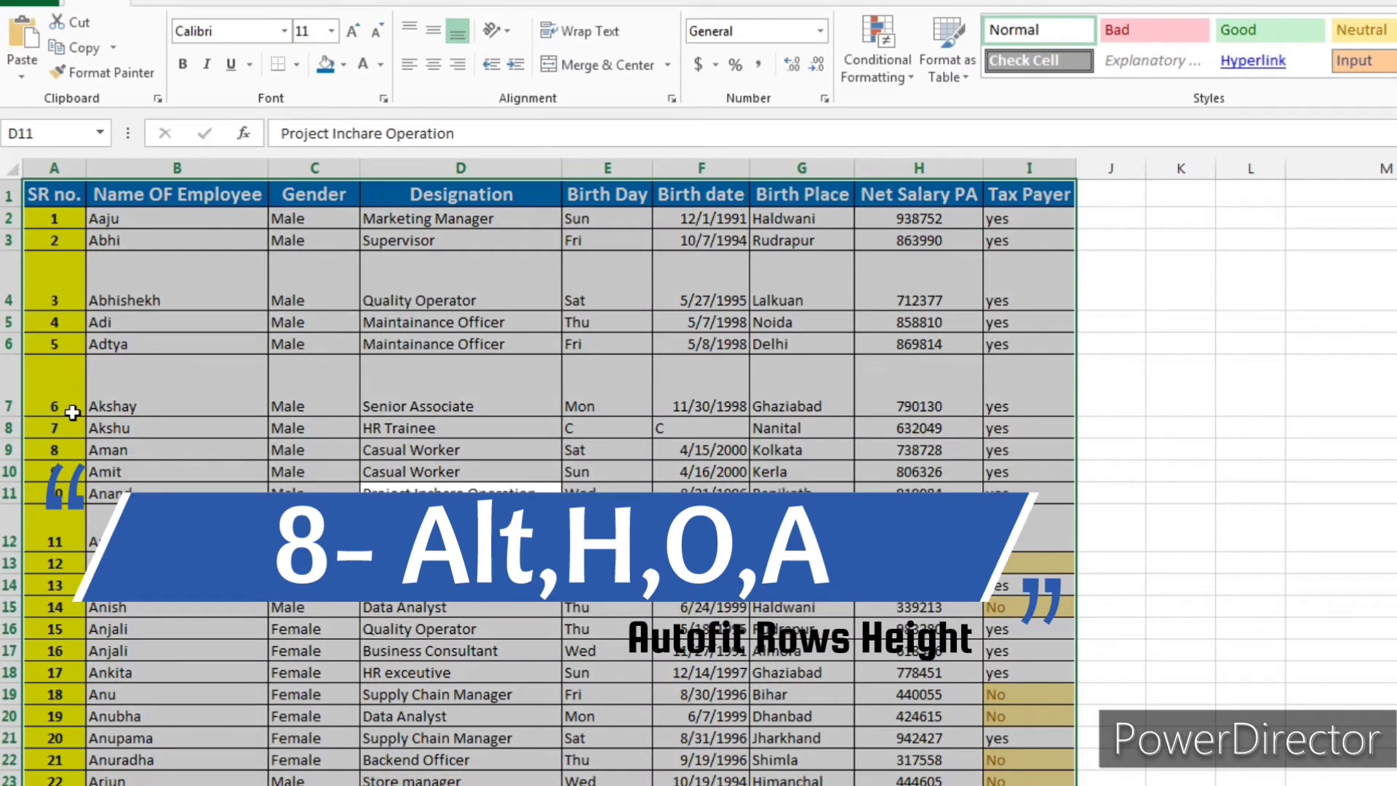
key("alt")
key("h")
key("o")
key("a")
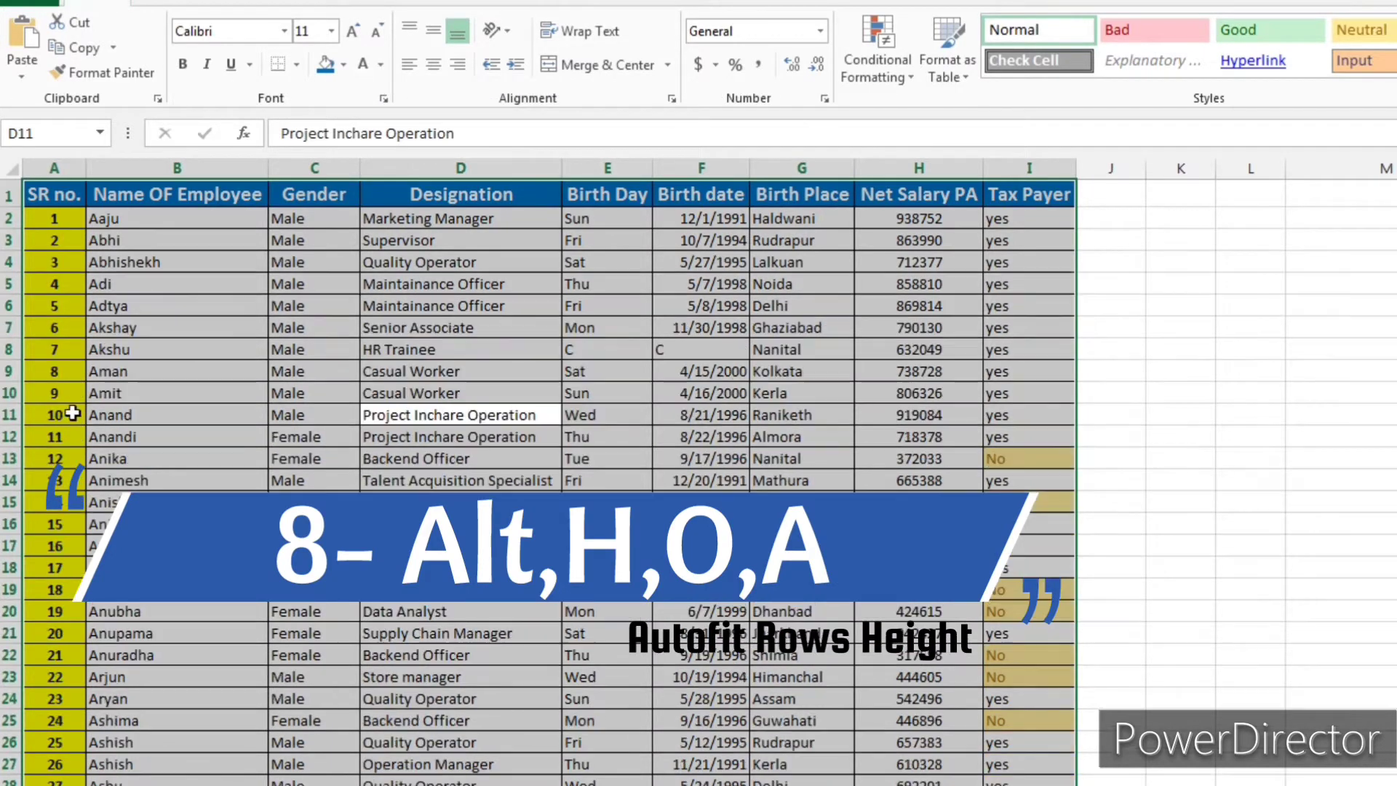
left_click(296, 371)
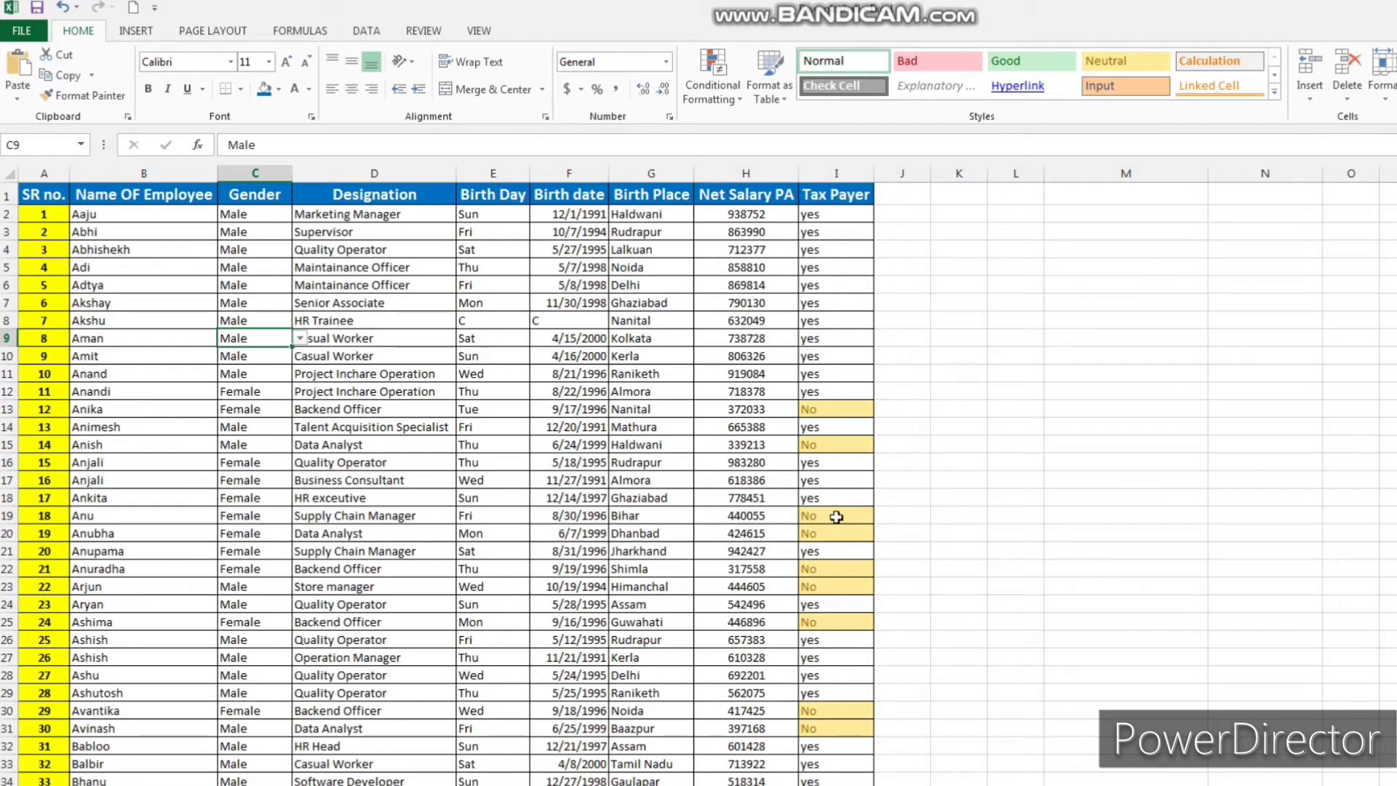
Step: Bold D6:D17, then repeat the bold on F10:F21, D23:D32 and G26:G38
left_click_drag(328, 291, 364, 480)
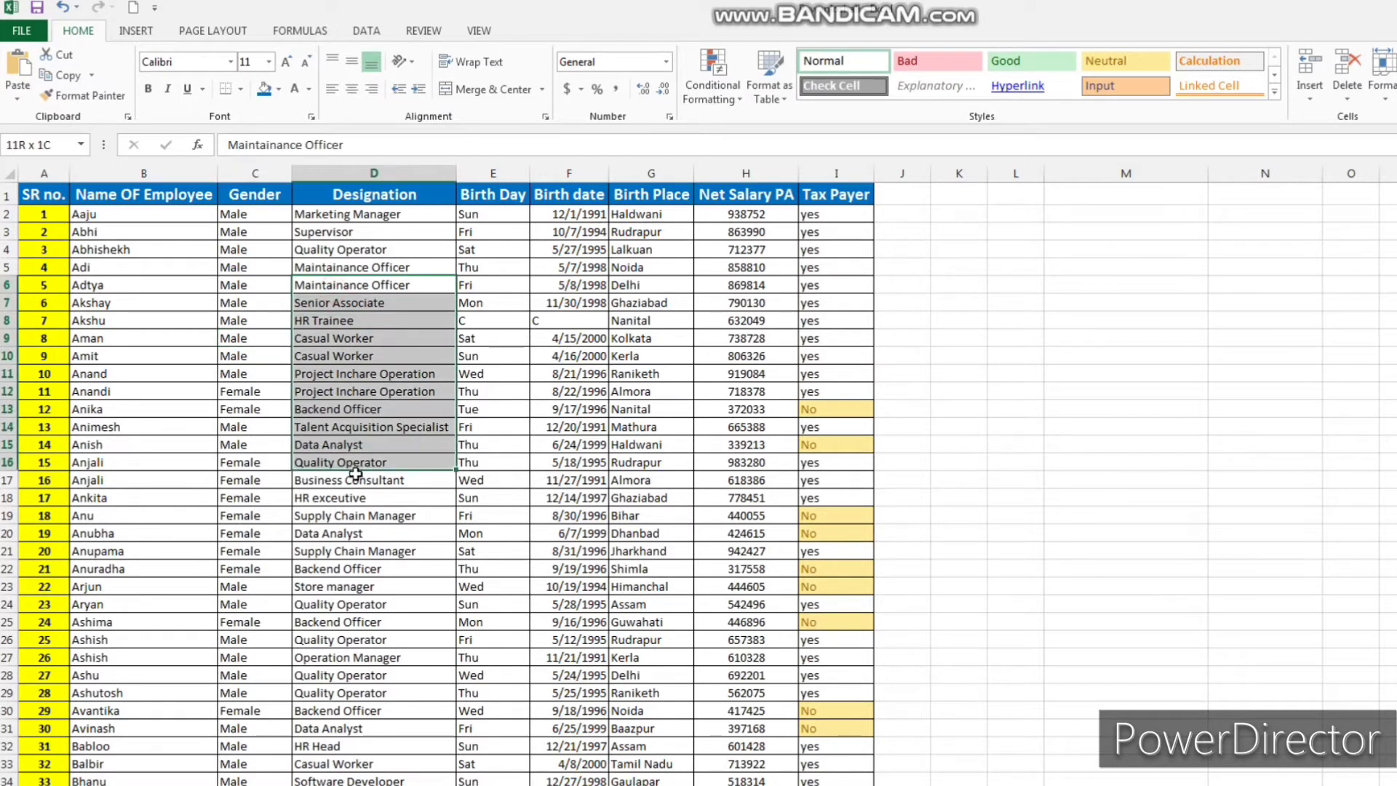
left_click(148, 88)
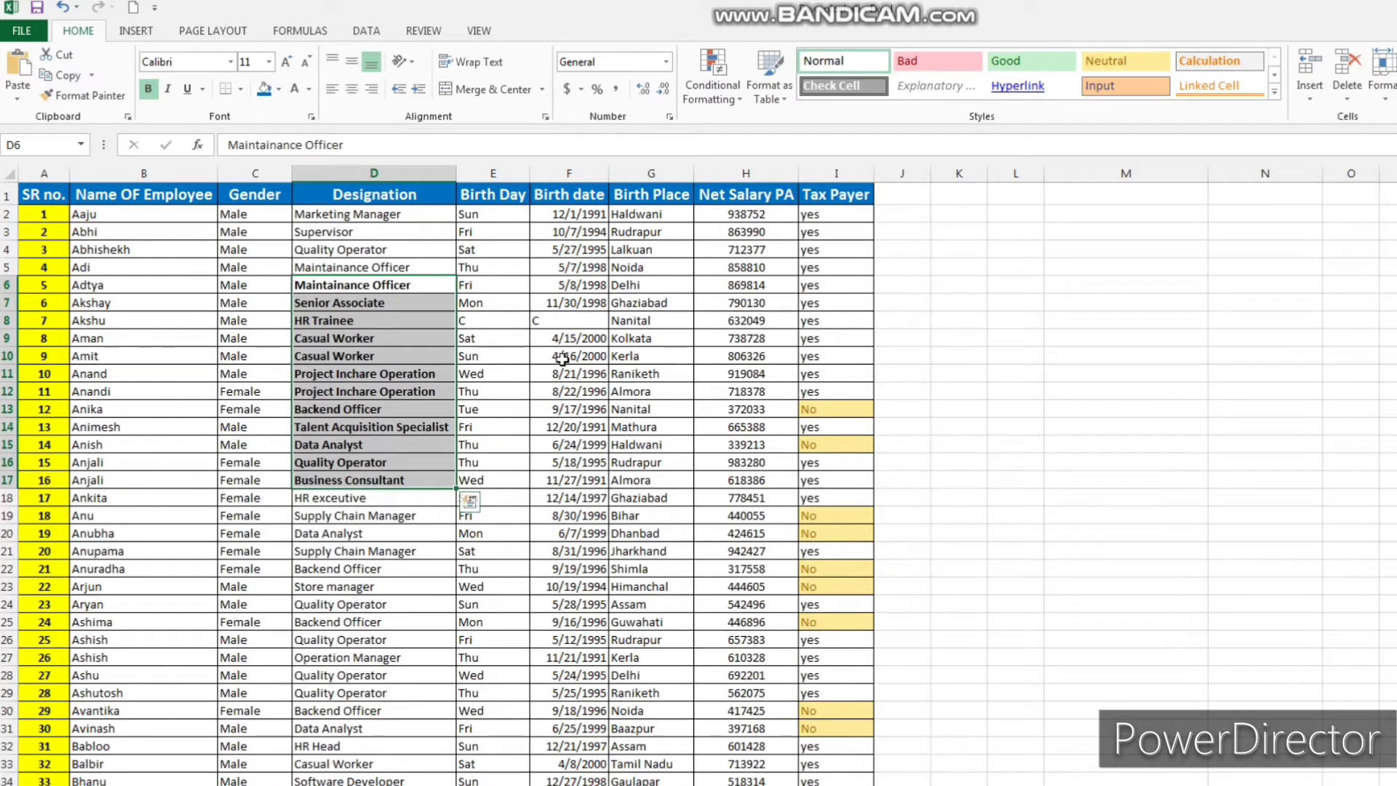
left_click_drag(562, 359, 578, 557)
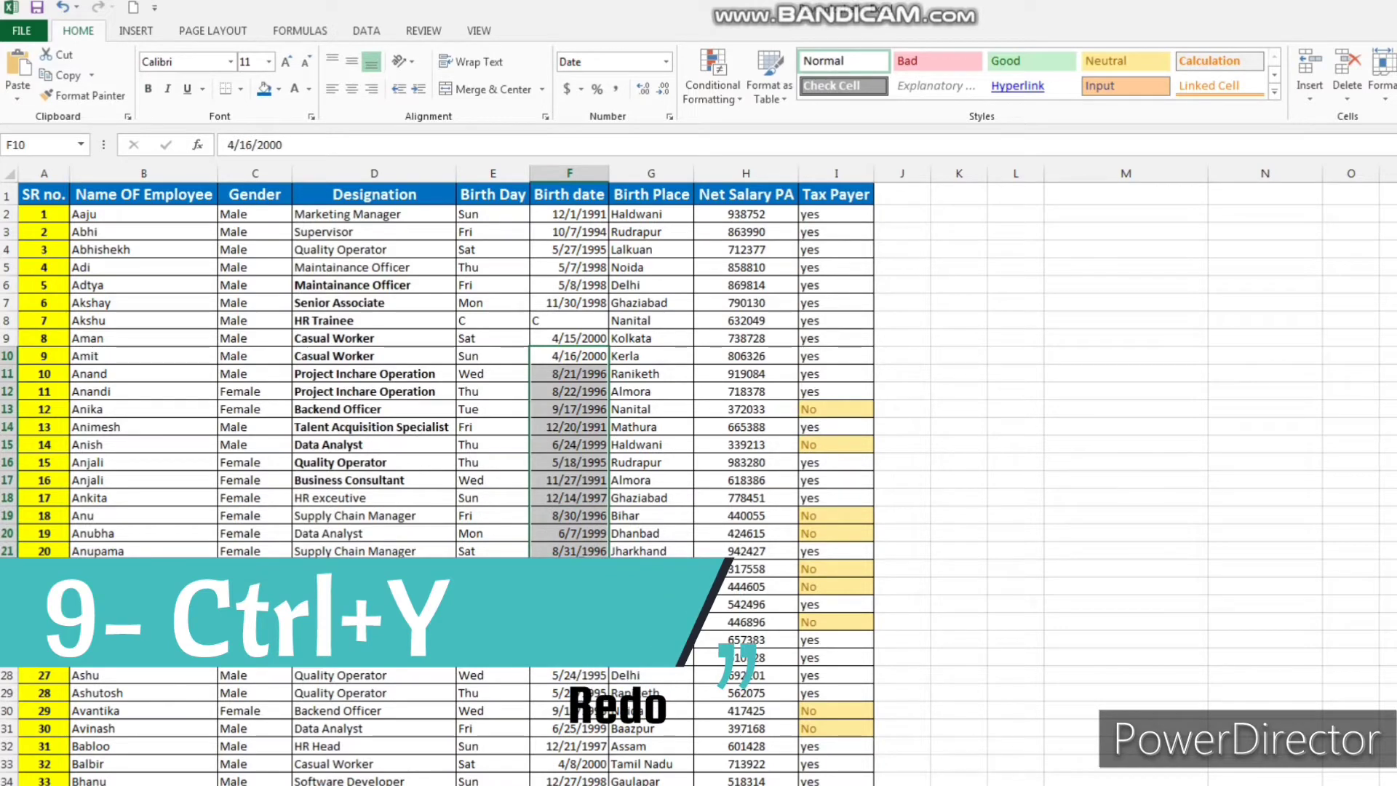
key("ctrl+y")
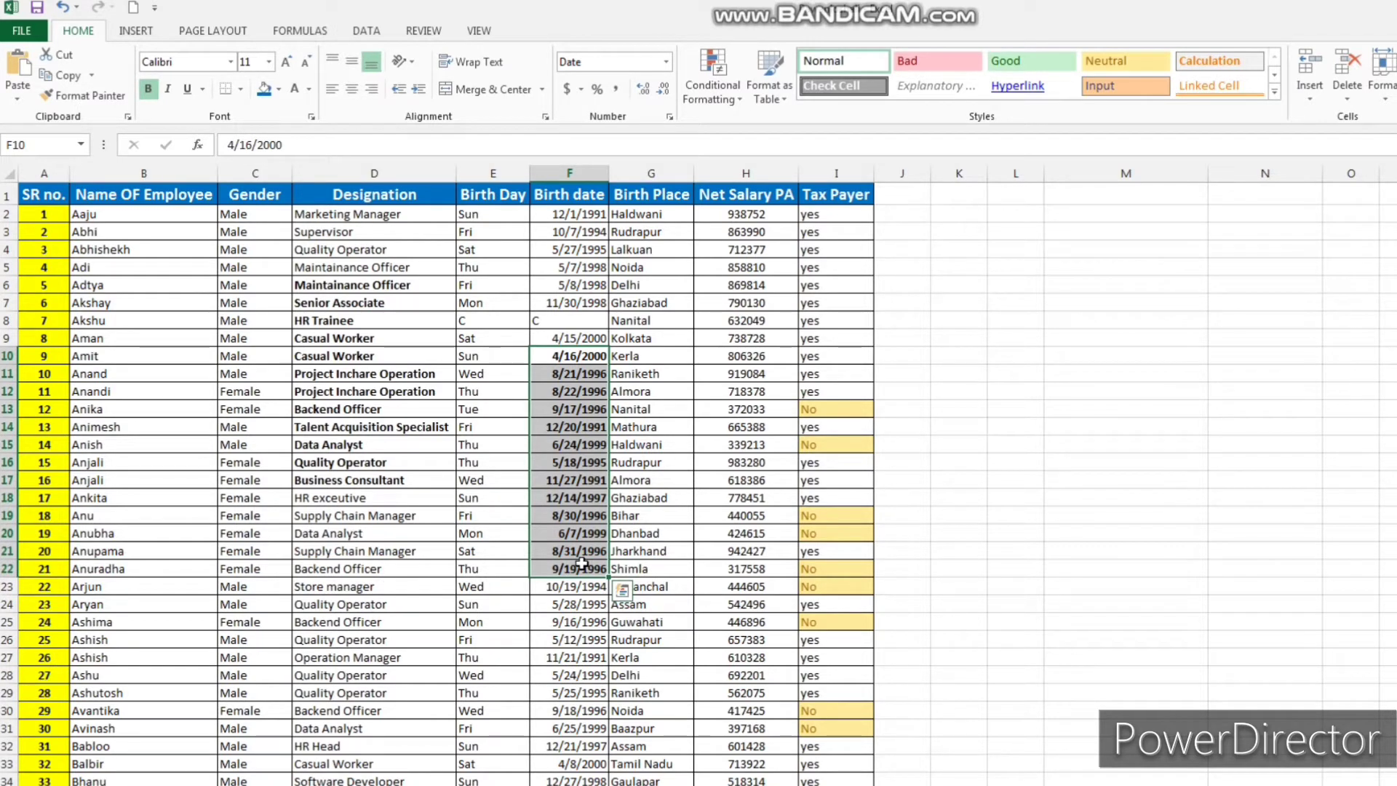
scroll(550, 548, "down", 3)
left_click_drag(355, 423, 385, 575)
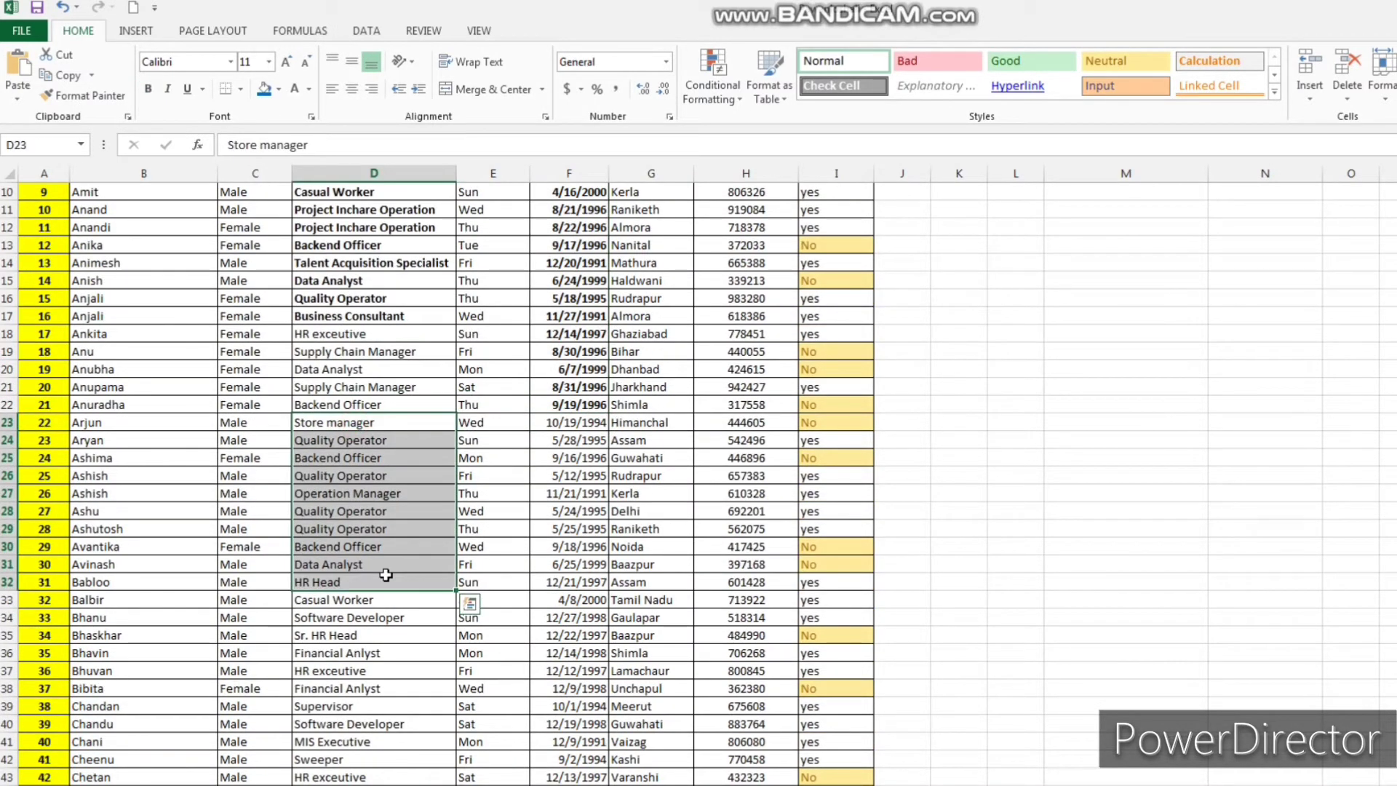
key("ctrl+b")
left_click_drag(633, 475, 687, 700)
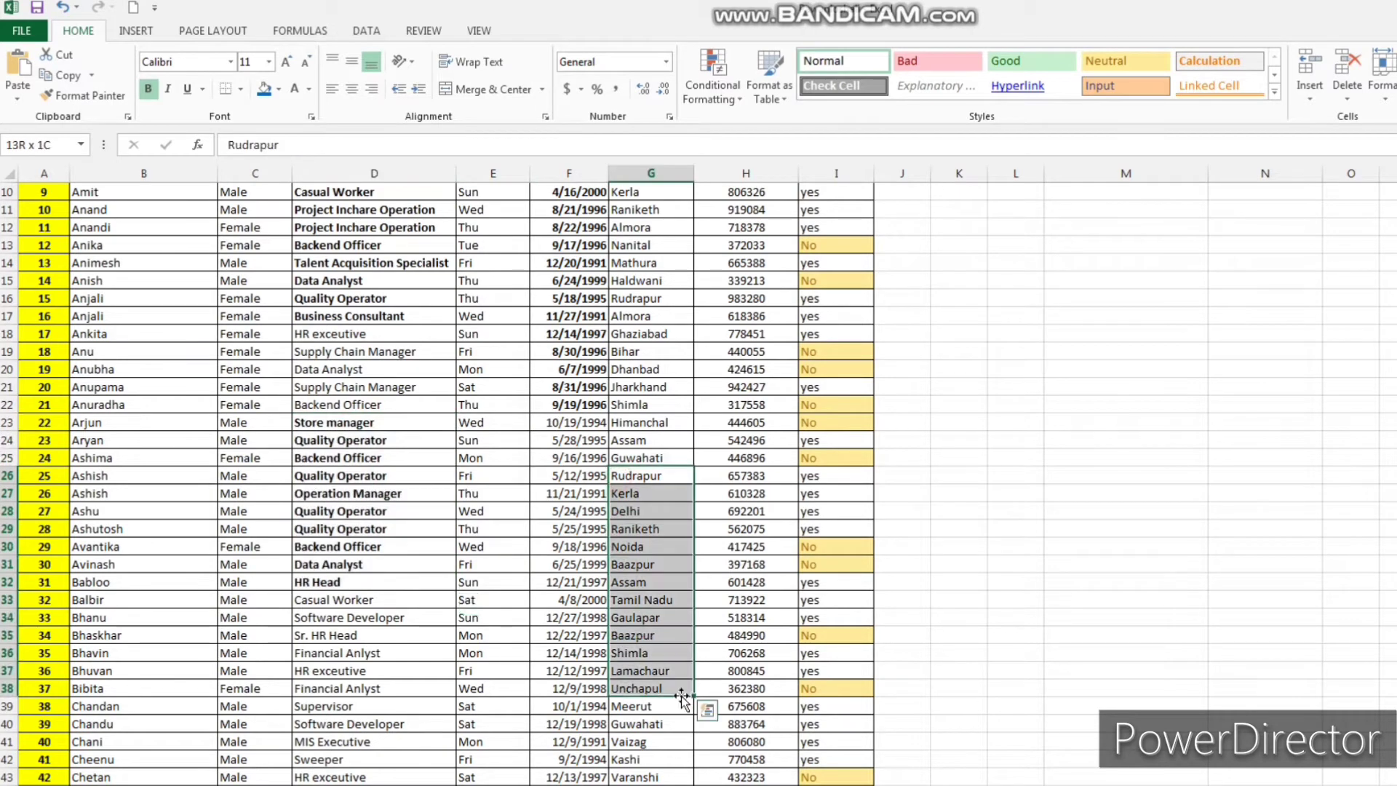
key("ctrl+b")
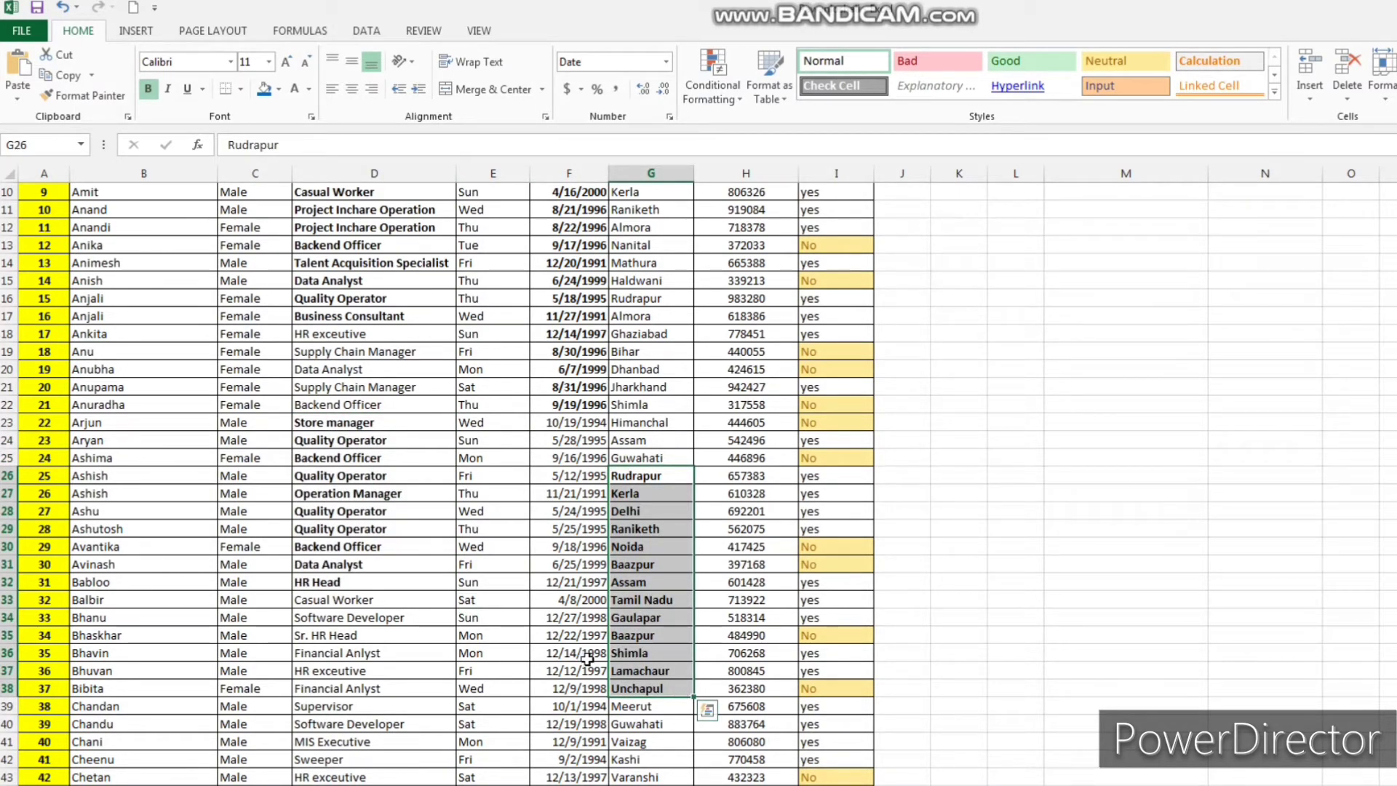
scroll(588, 659, "up", 3)
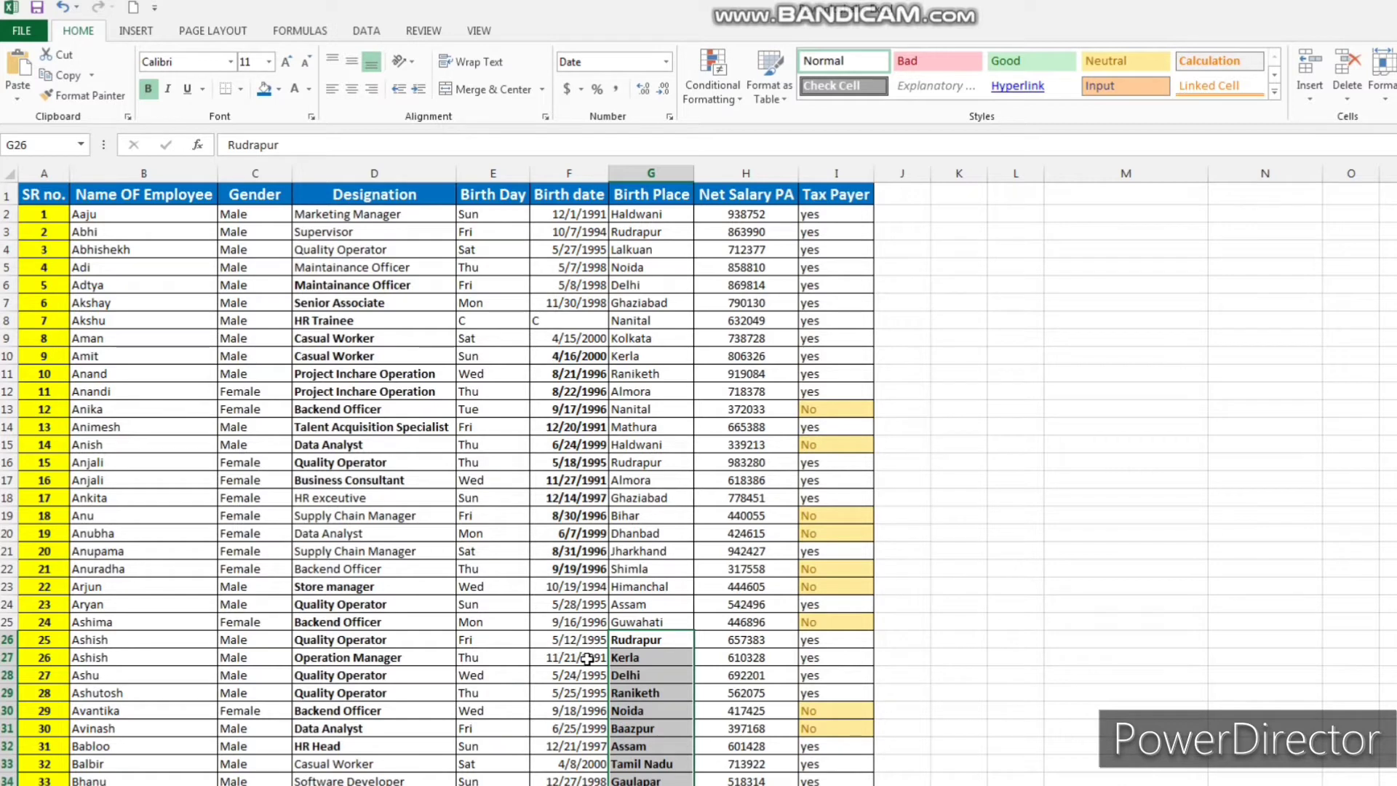
Step: Fill B7:B11 yellow, then repeat the yellow fill with F4 on B20:B29 and E20:G28
left_click_drag(128, 304, 165, 376)
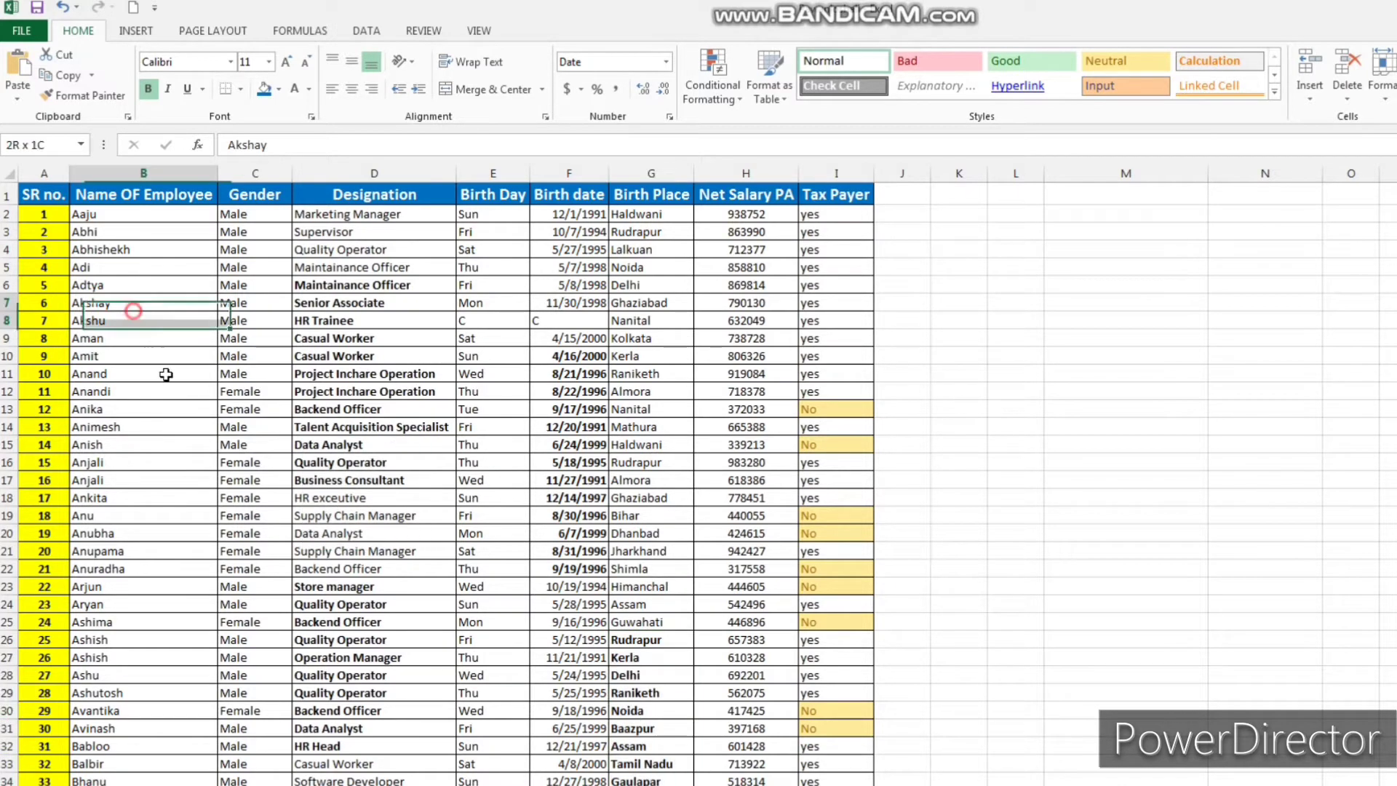
left_click(279, 89)
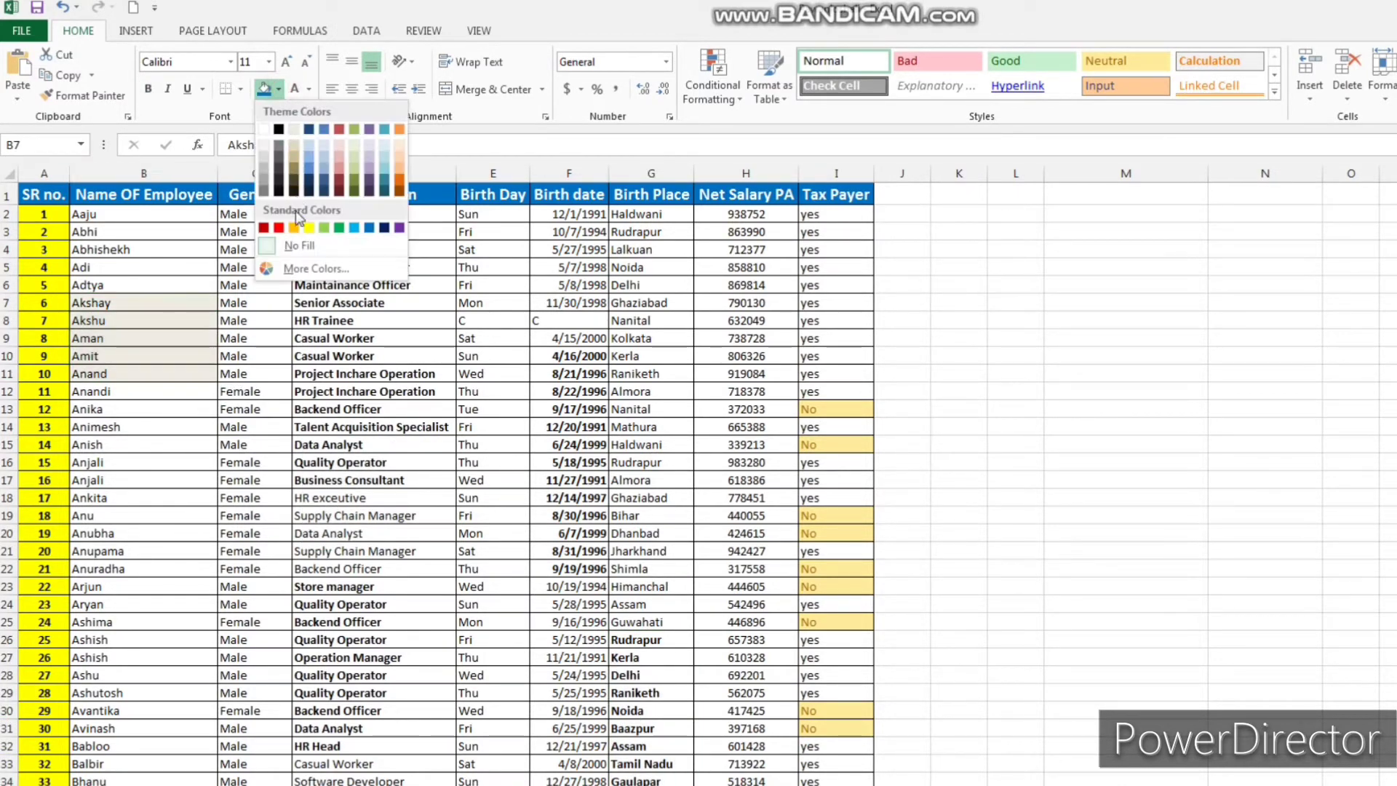
left_click(308, 228)
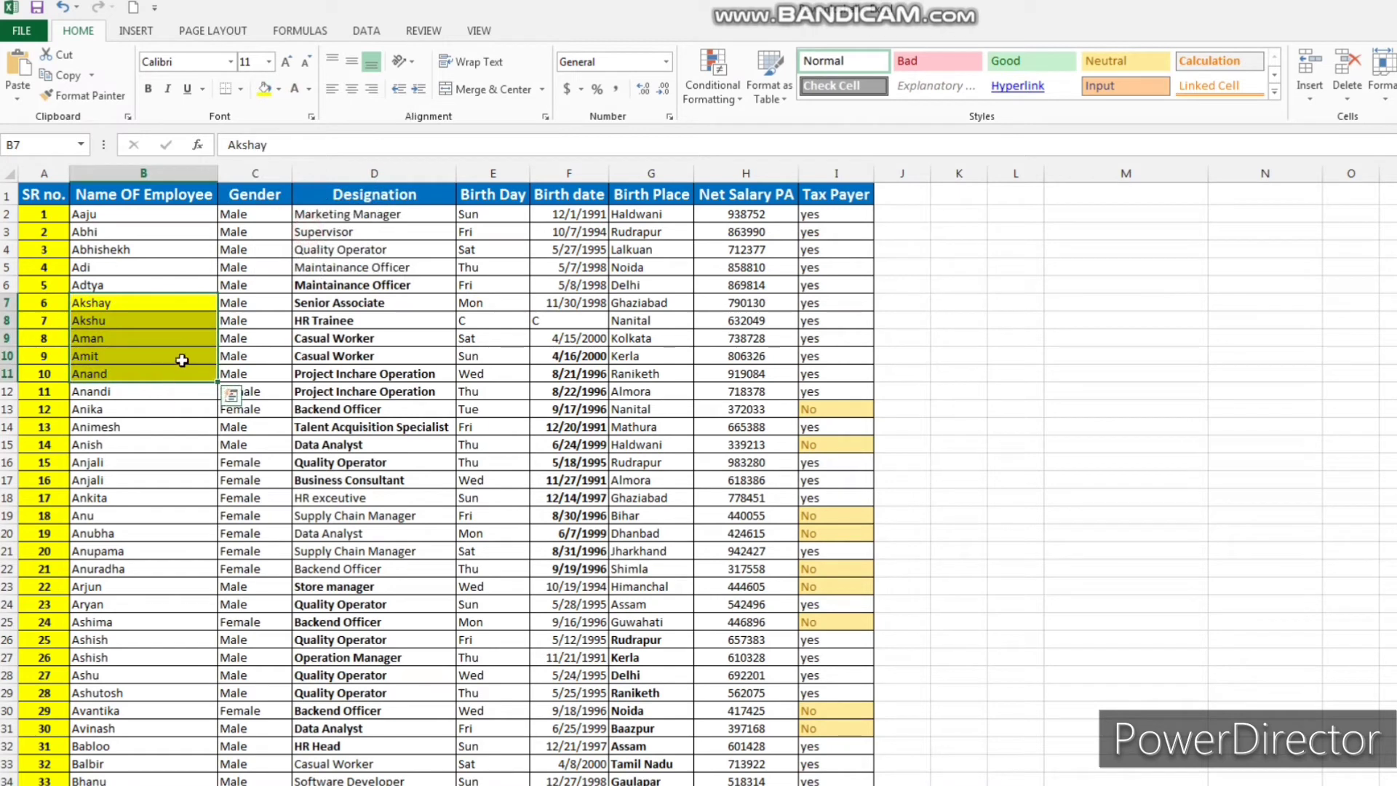
left_click_drag(102, 533, 184, 690)
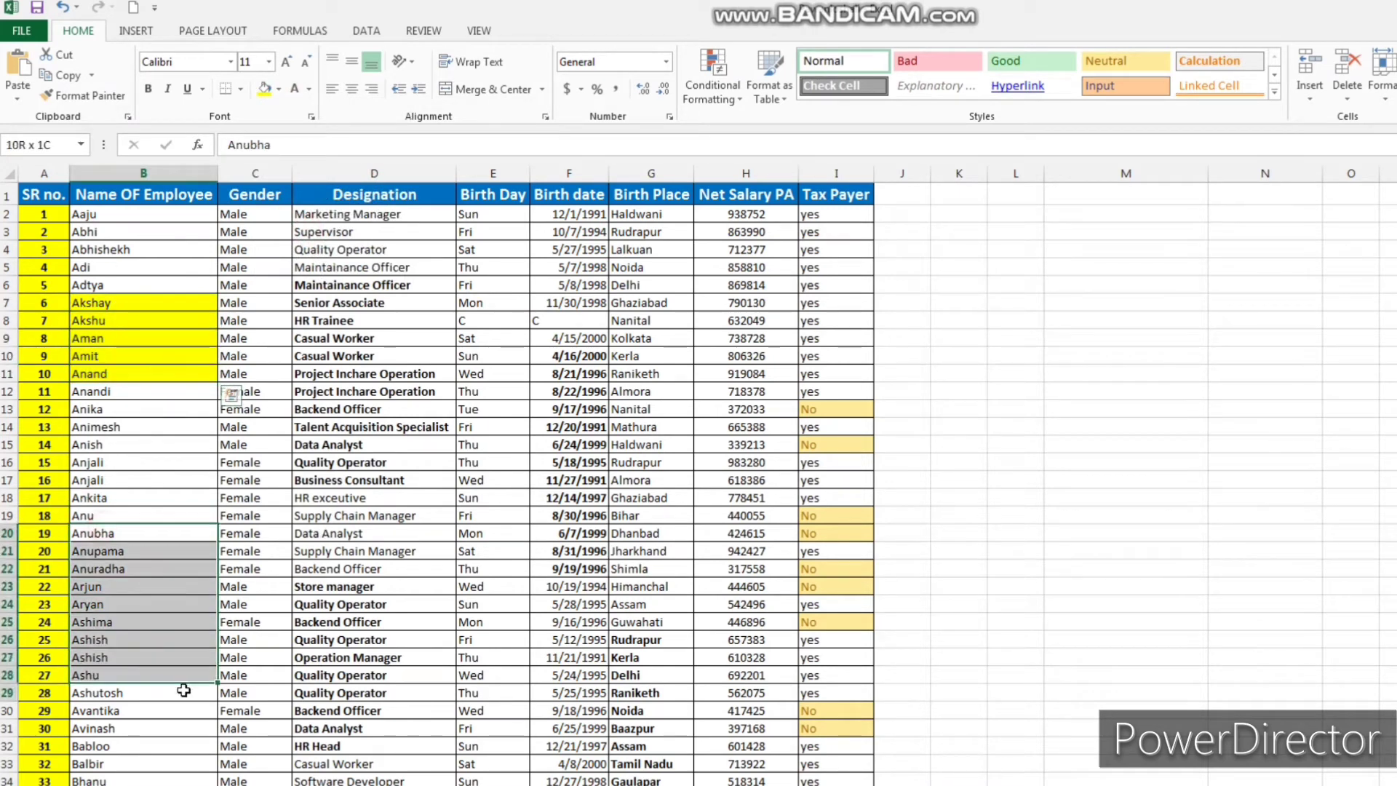
key("F4")
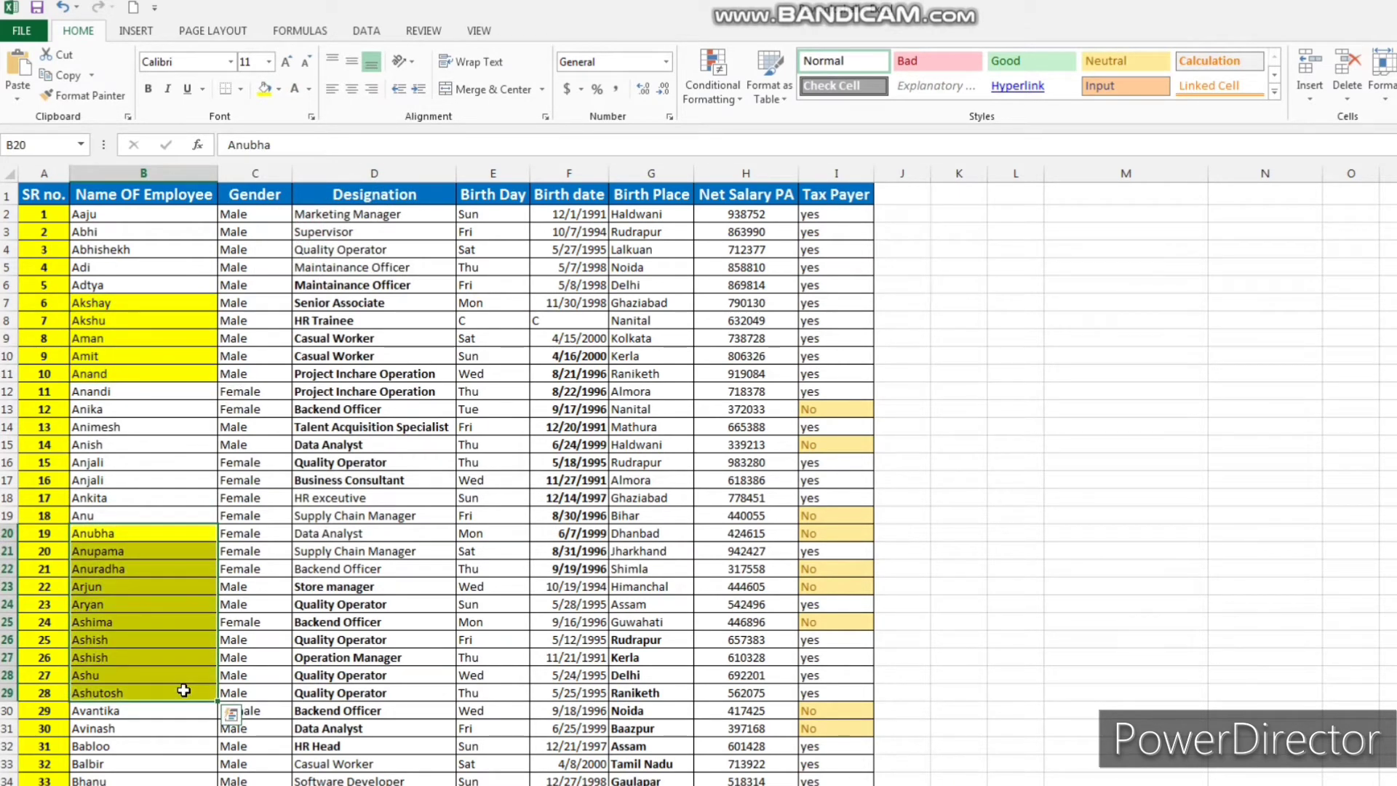
left_click_drag(480, 533, 617, 675)
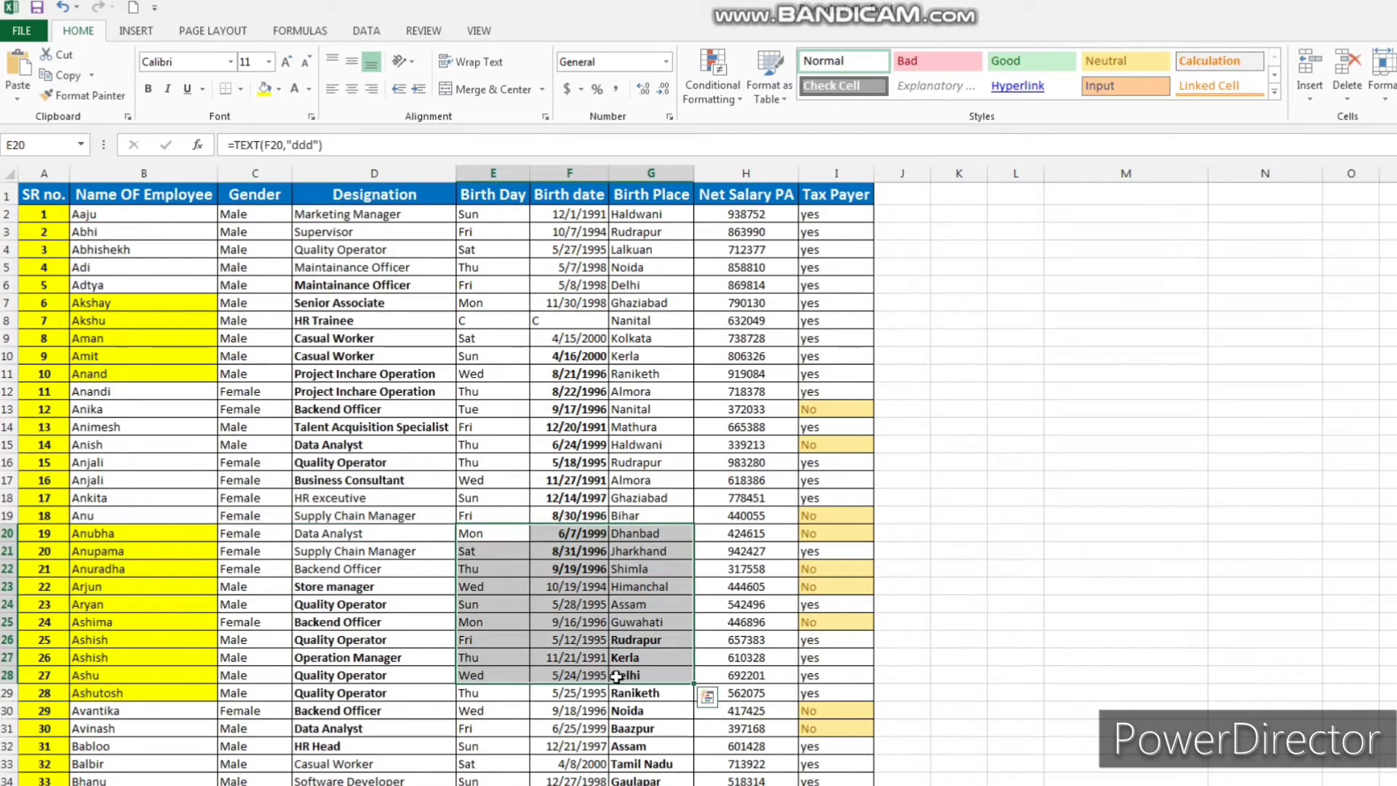
key("F4")
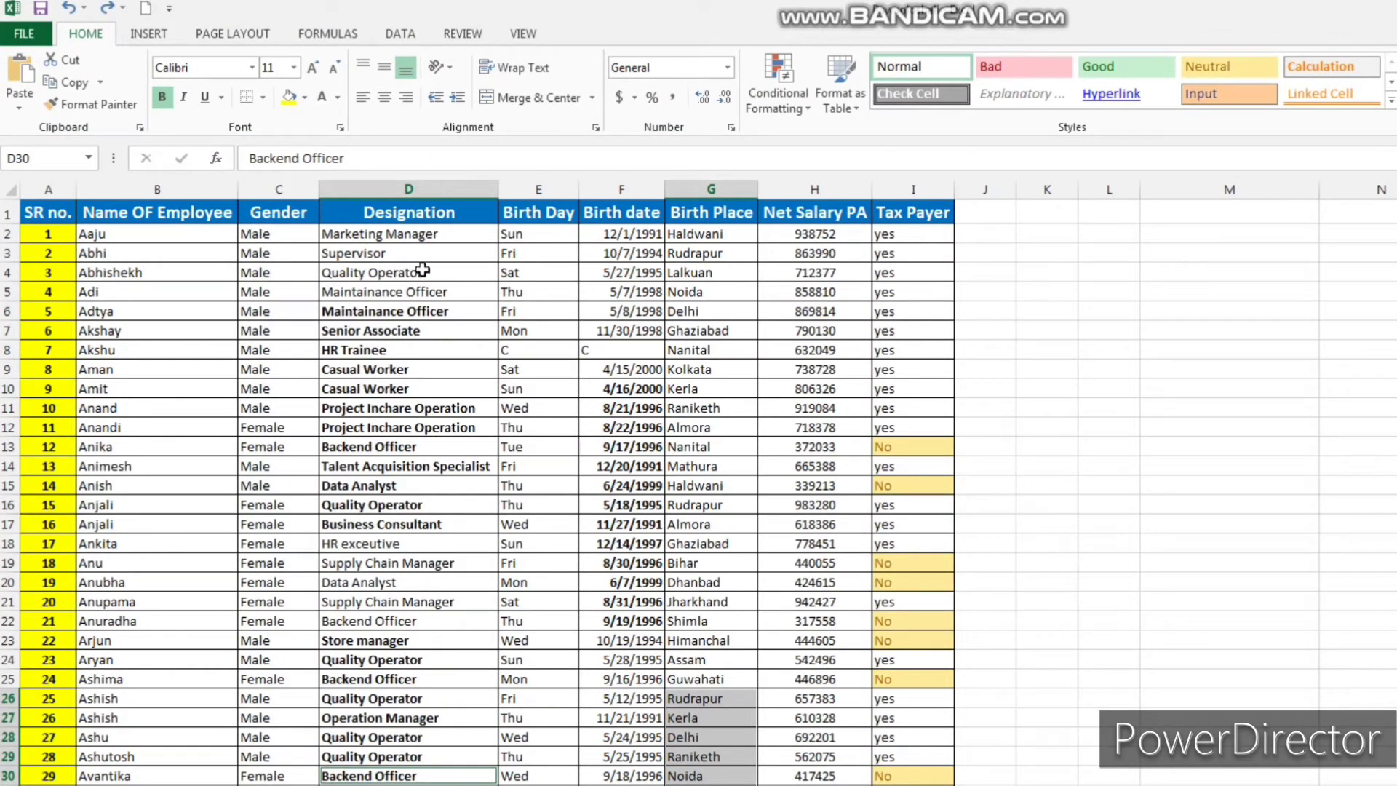
left_click(433, 345)
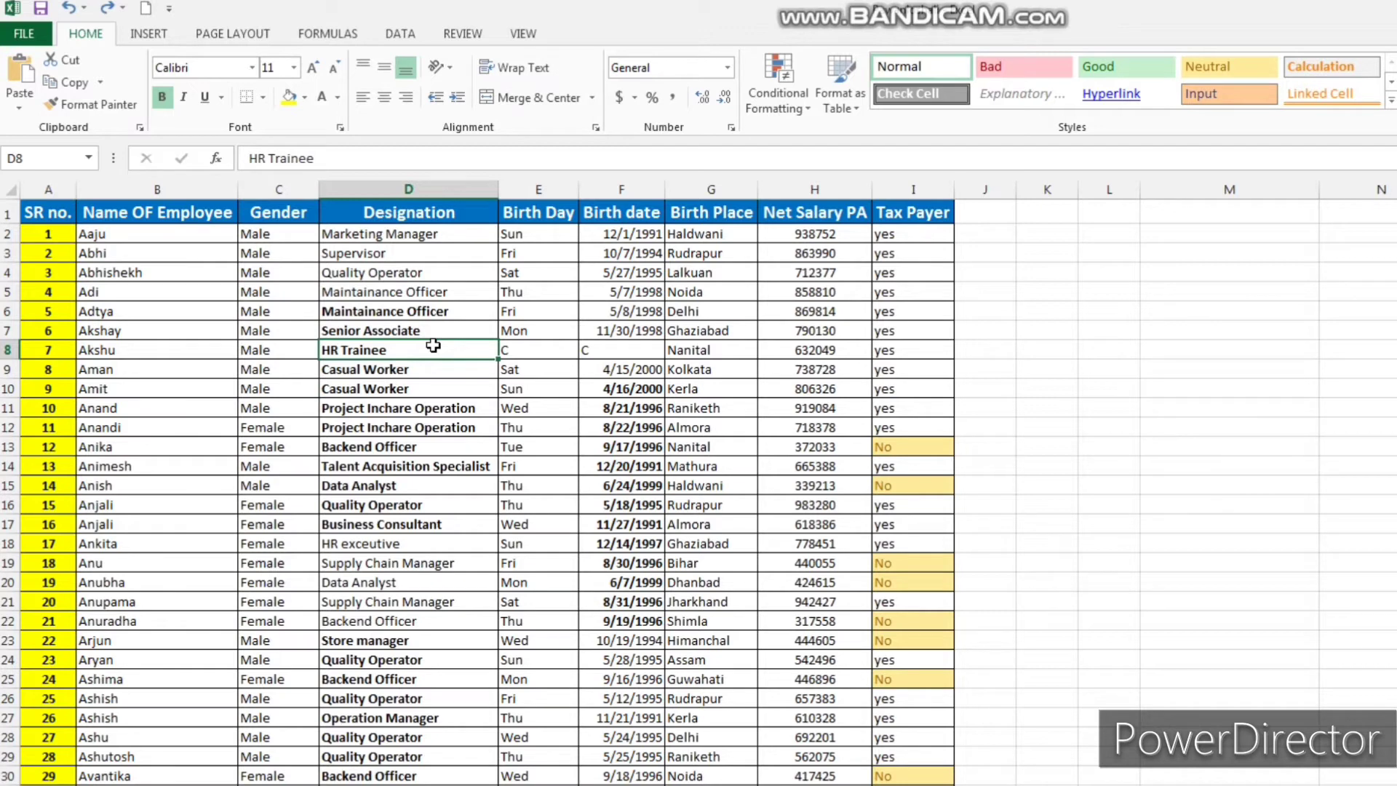
key("ctrl+space")
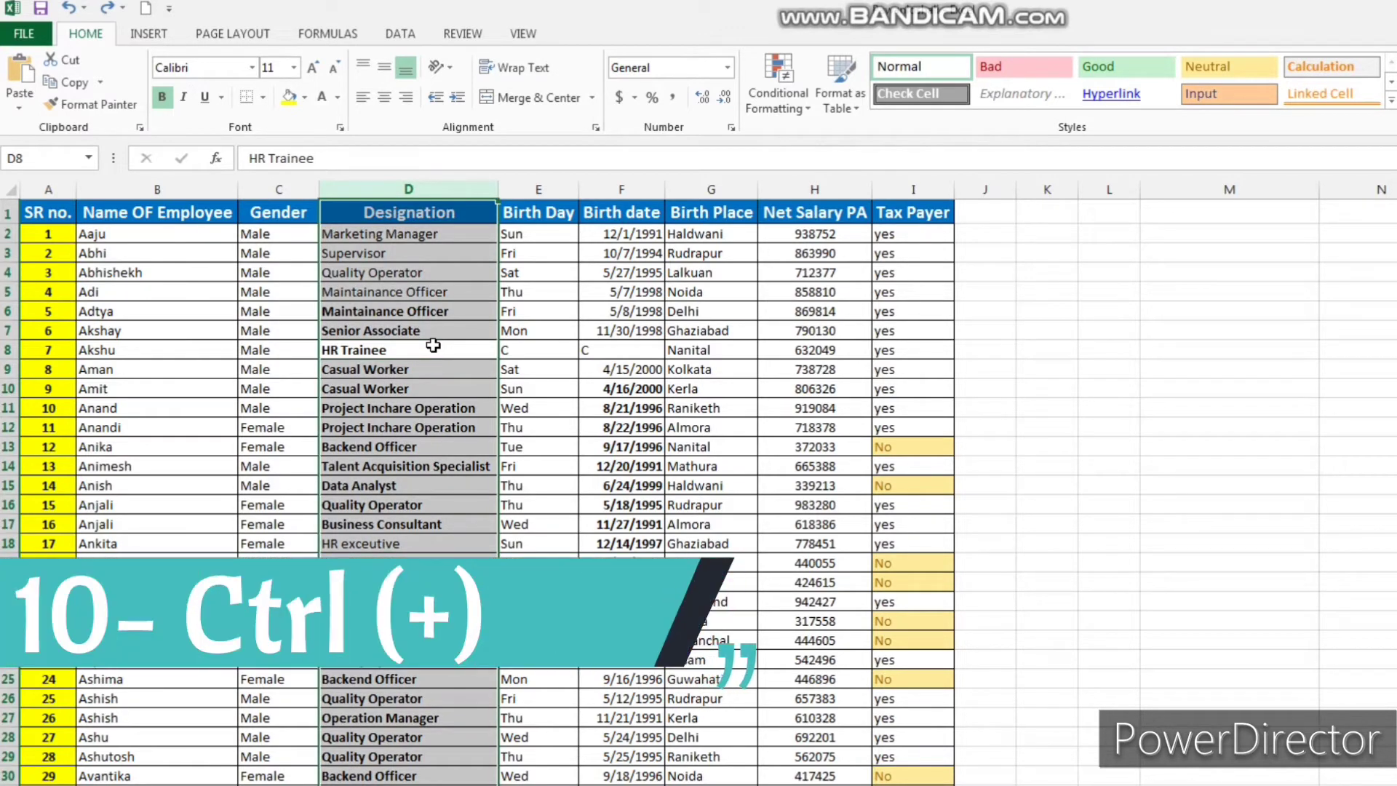
key("ctrl+plus")
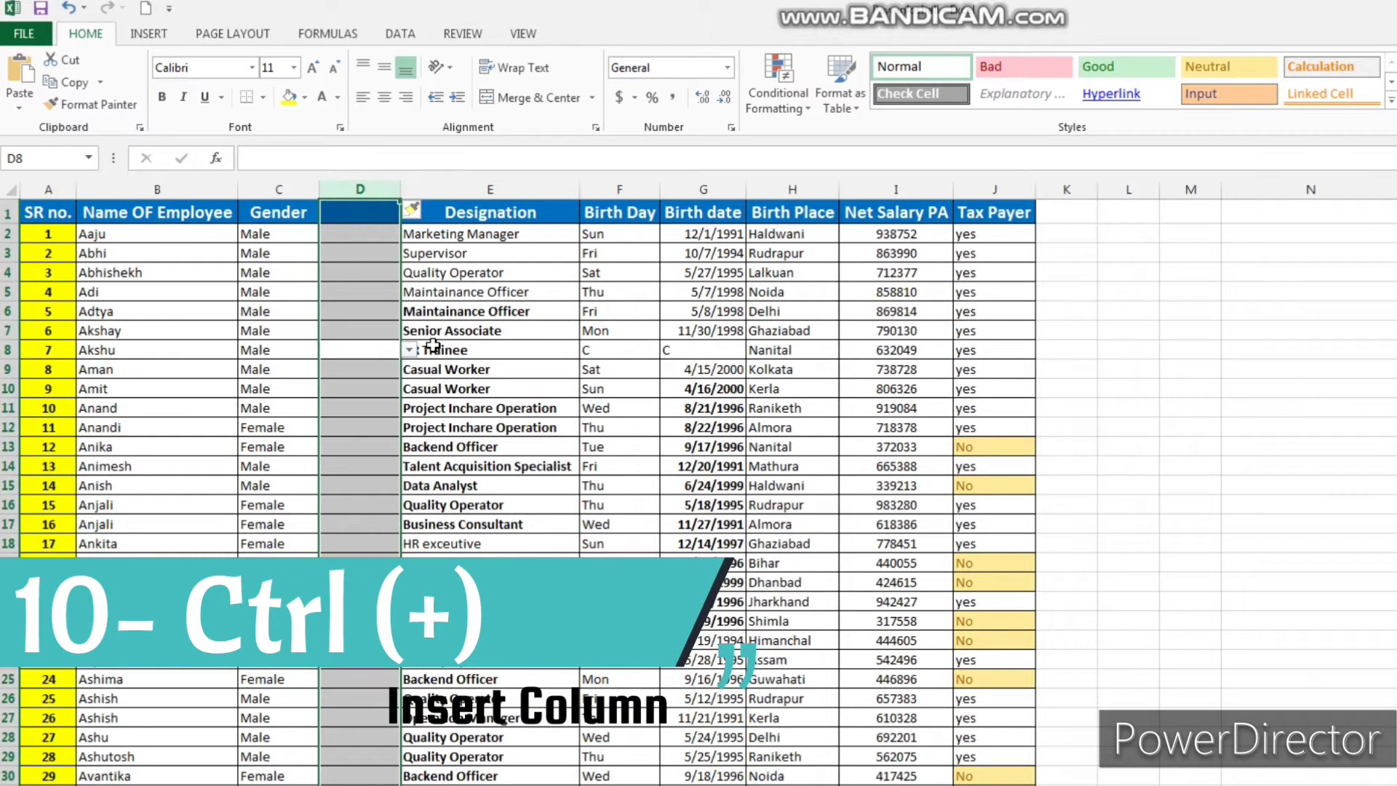
key("ctrl+plus")
key("ctrl+plus")
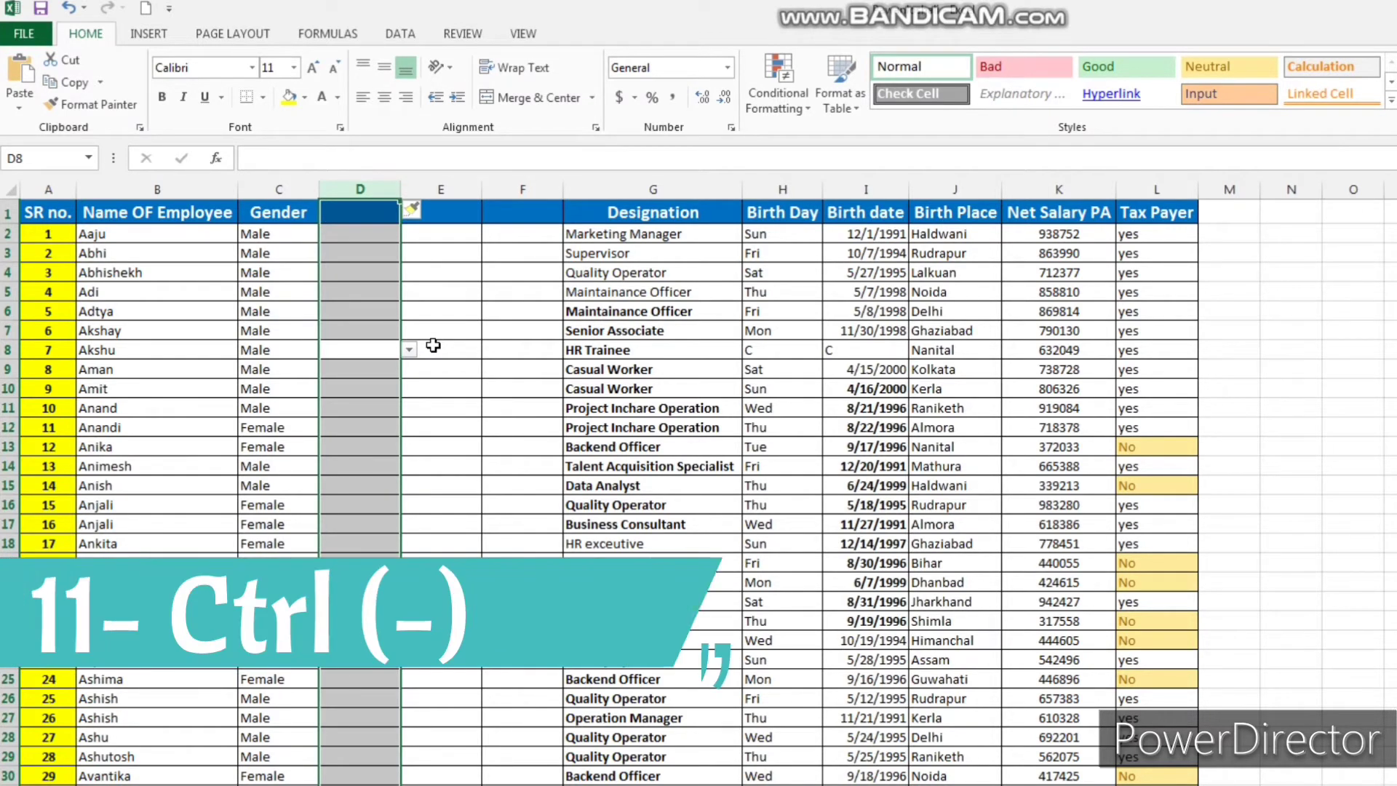
key("ctrl+minus")
key("ctrl+minus")
key("ctrl+minus")
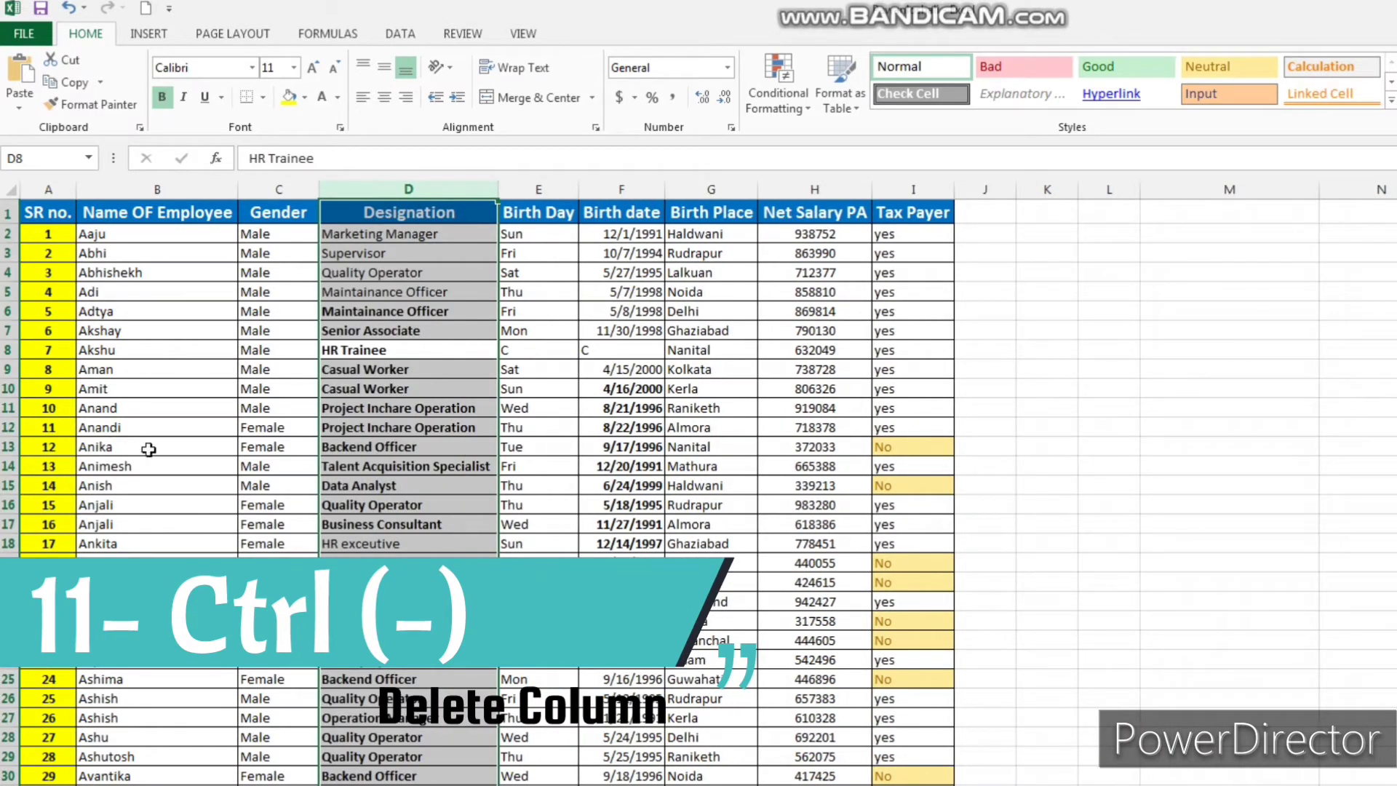
left_click(171, 429)
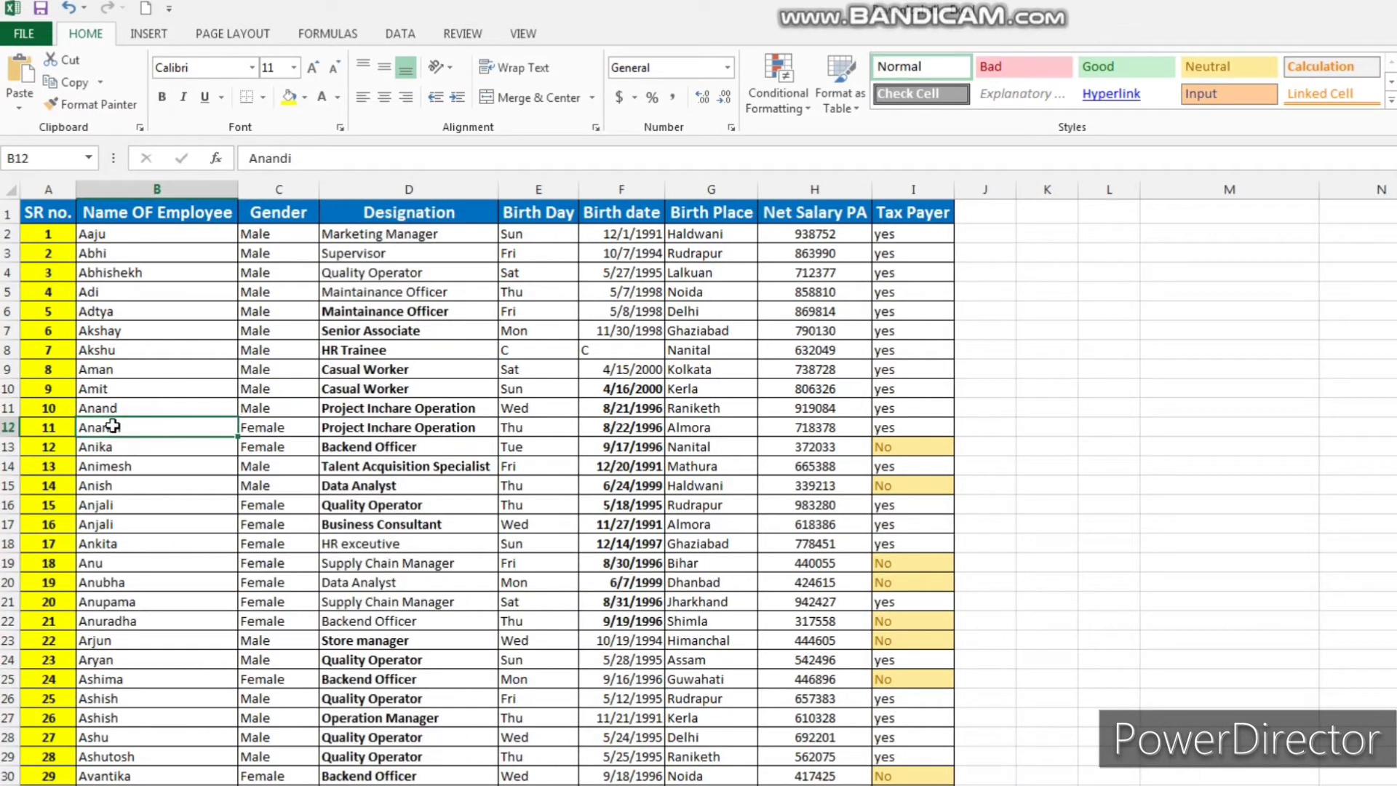
key("shift+space")
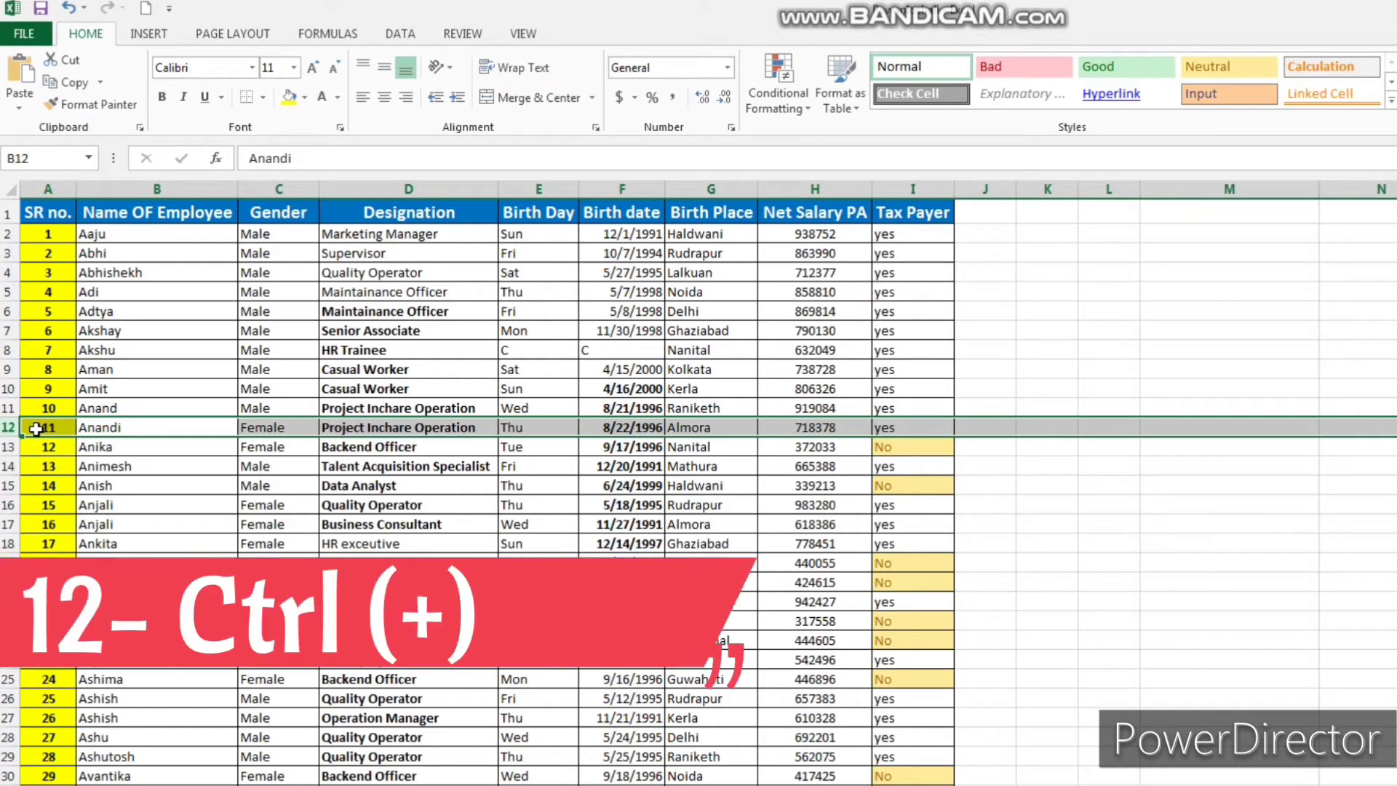
key("ctrl+plus")
key("ctrl+plus")
key("ctrl+plus")
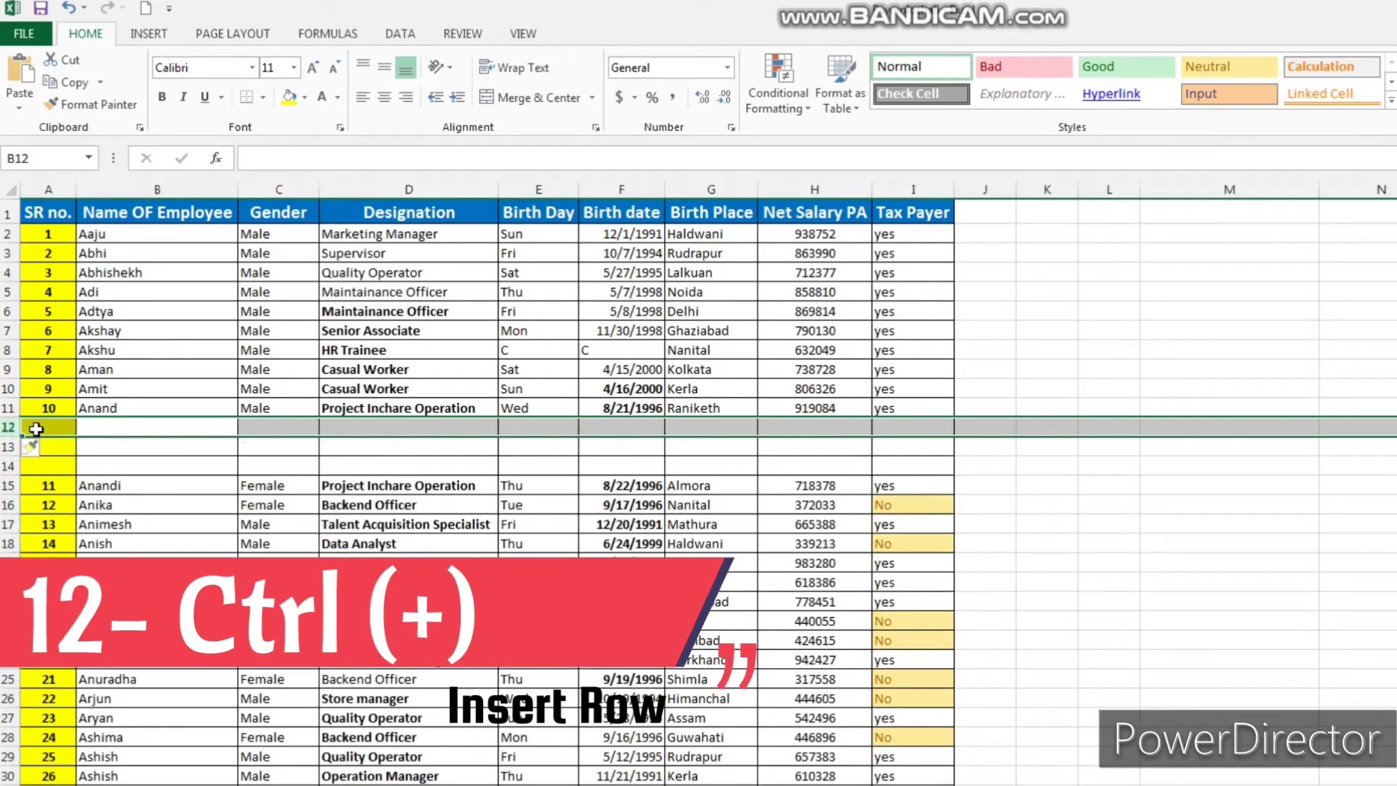
key("ctrl+plus")
key("ctrl+plus")
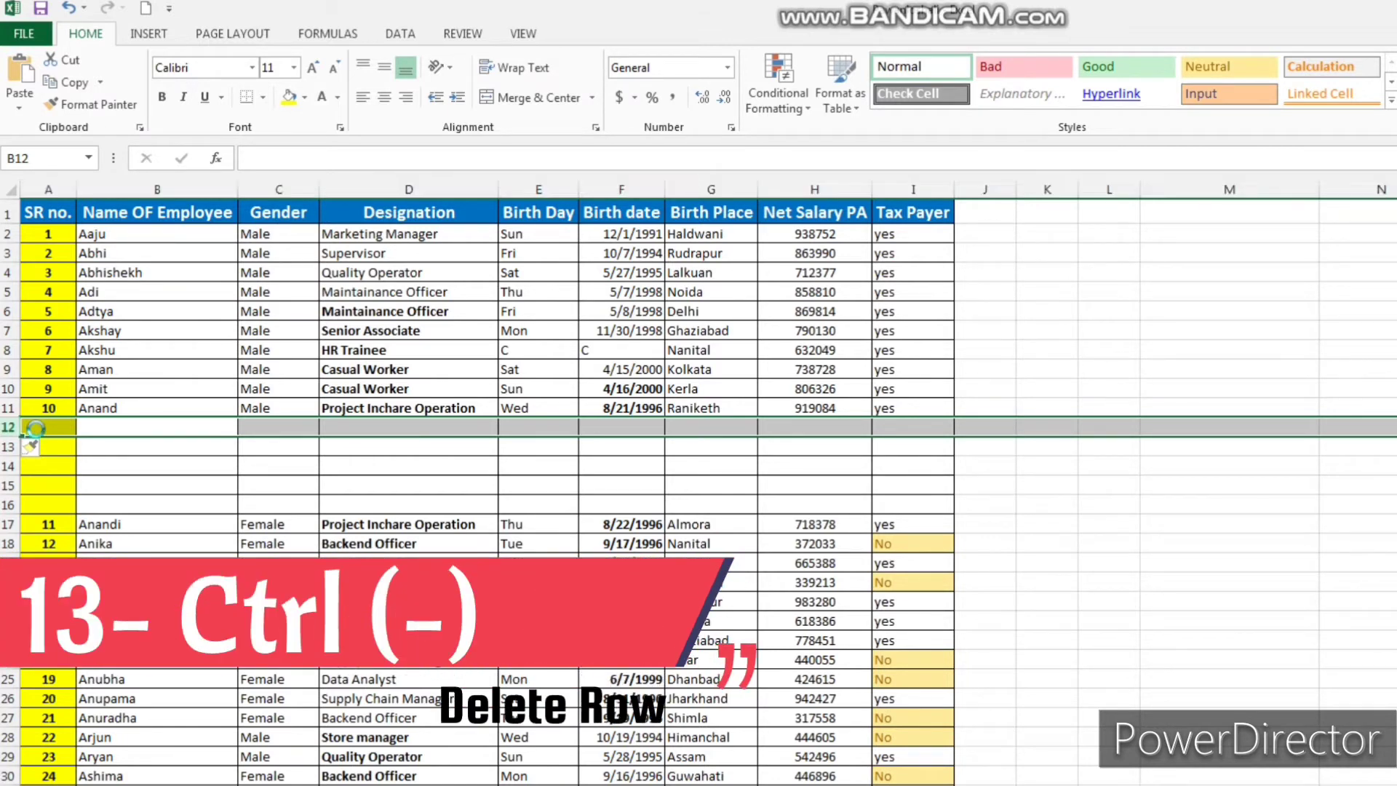
key("ctrl+minus")
key("ctrl+minus")
key("ctrl+minus")
key("ctrl+minus")
key("ctrl+minus")
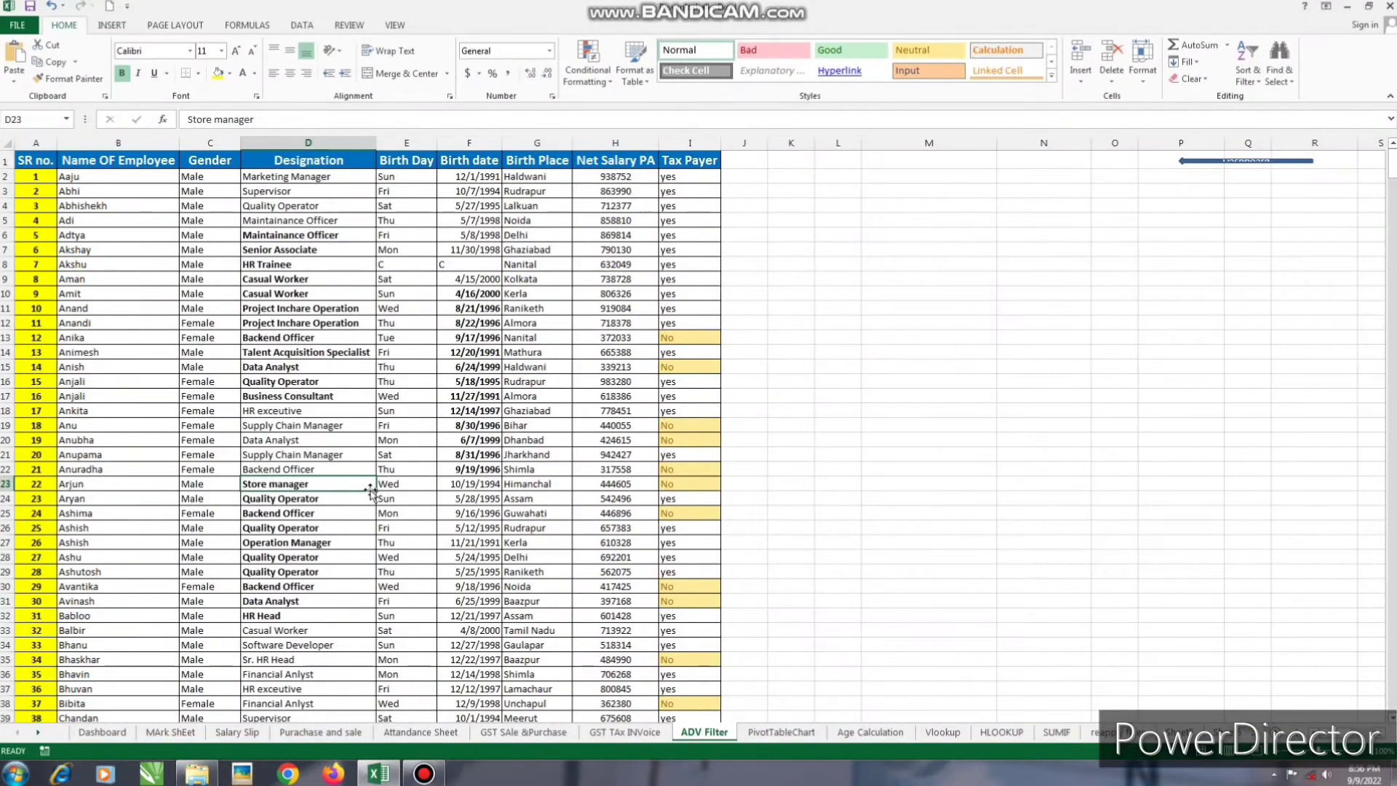
Step: Draw a rectangle from the Insert Shapes gallery over the table near columns H–I
left_click(111, 25)
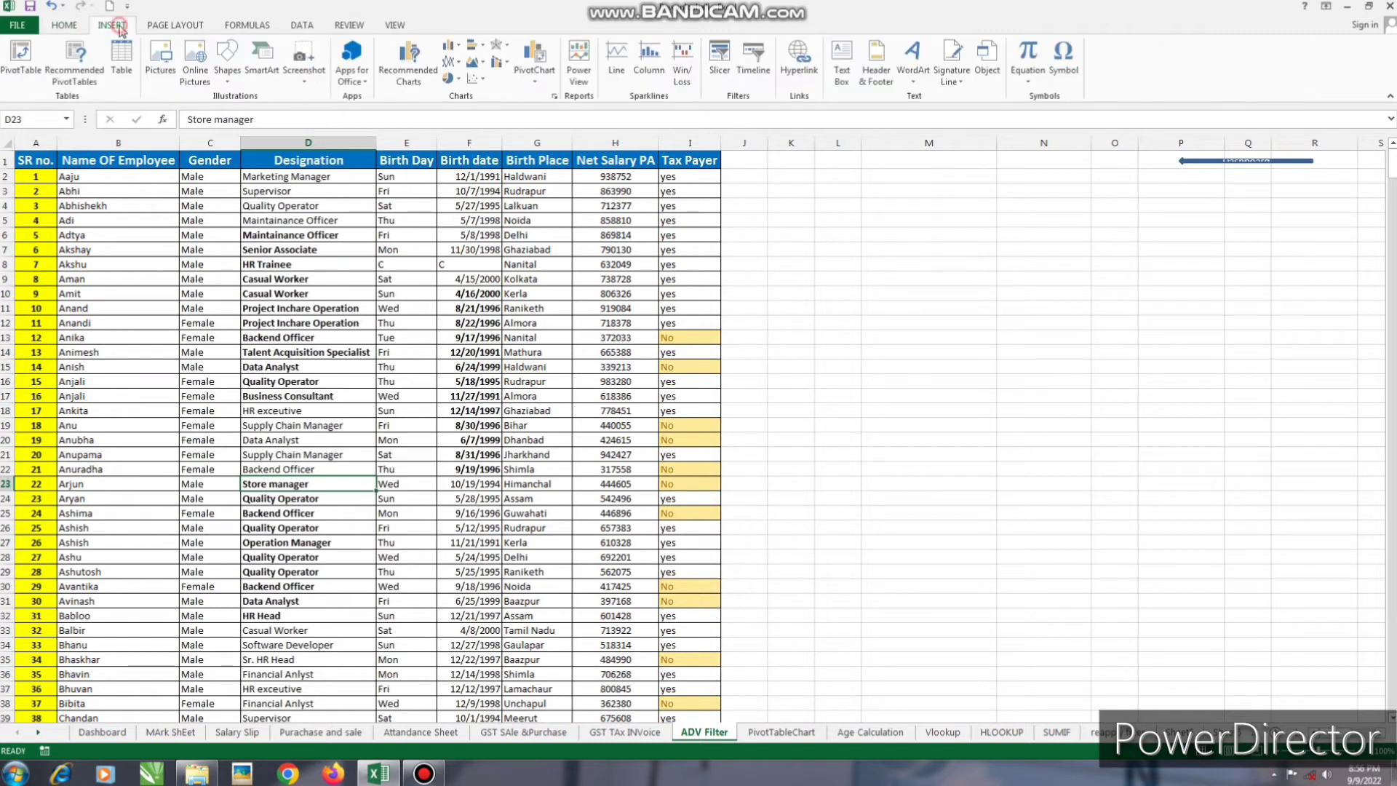
left_click(227, 66)
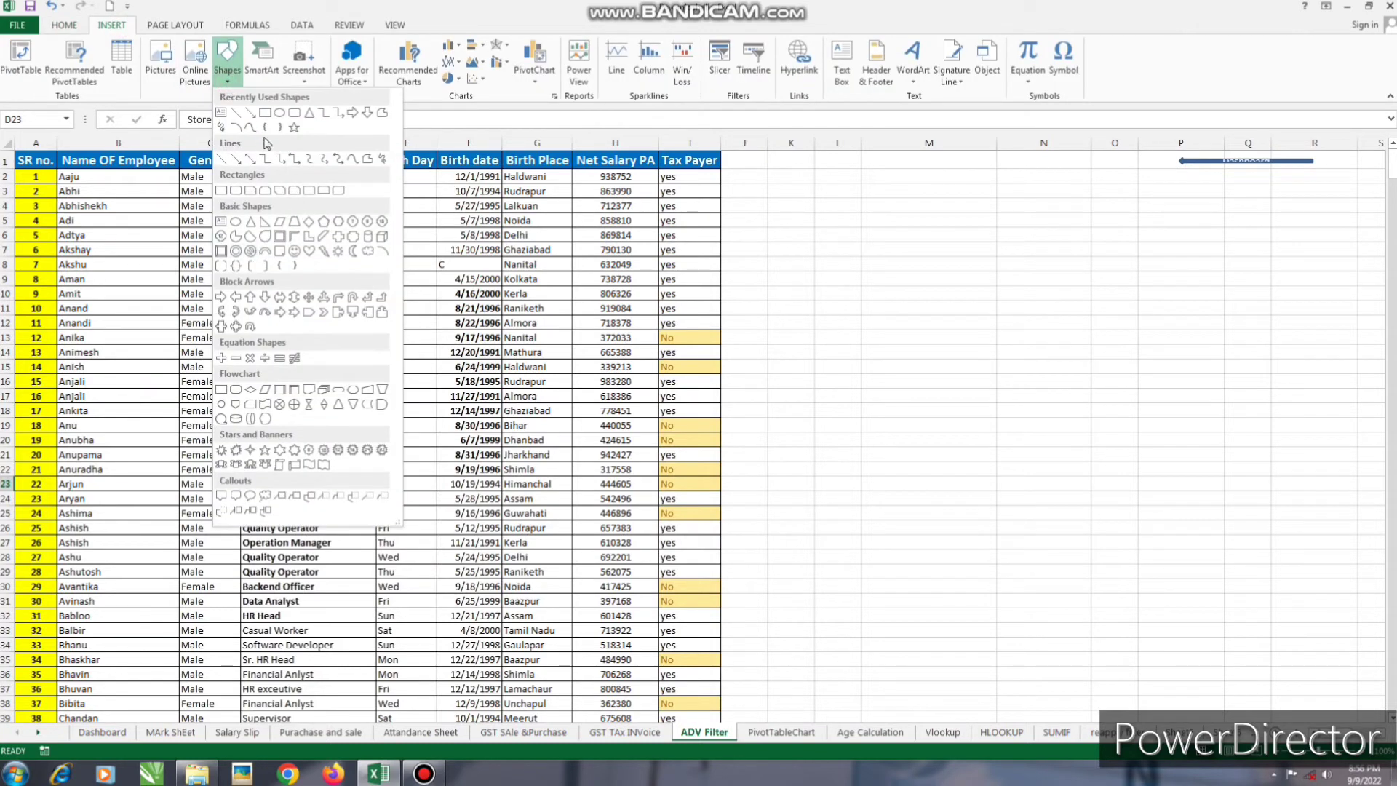
left_click(278, 114)
left_click_drag(547, 346, 690, 480)
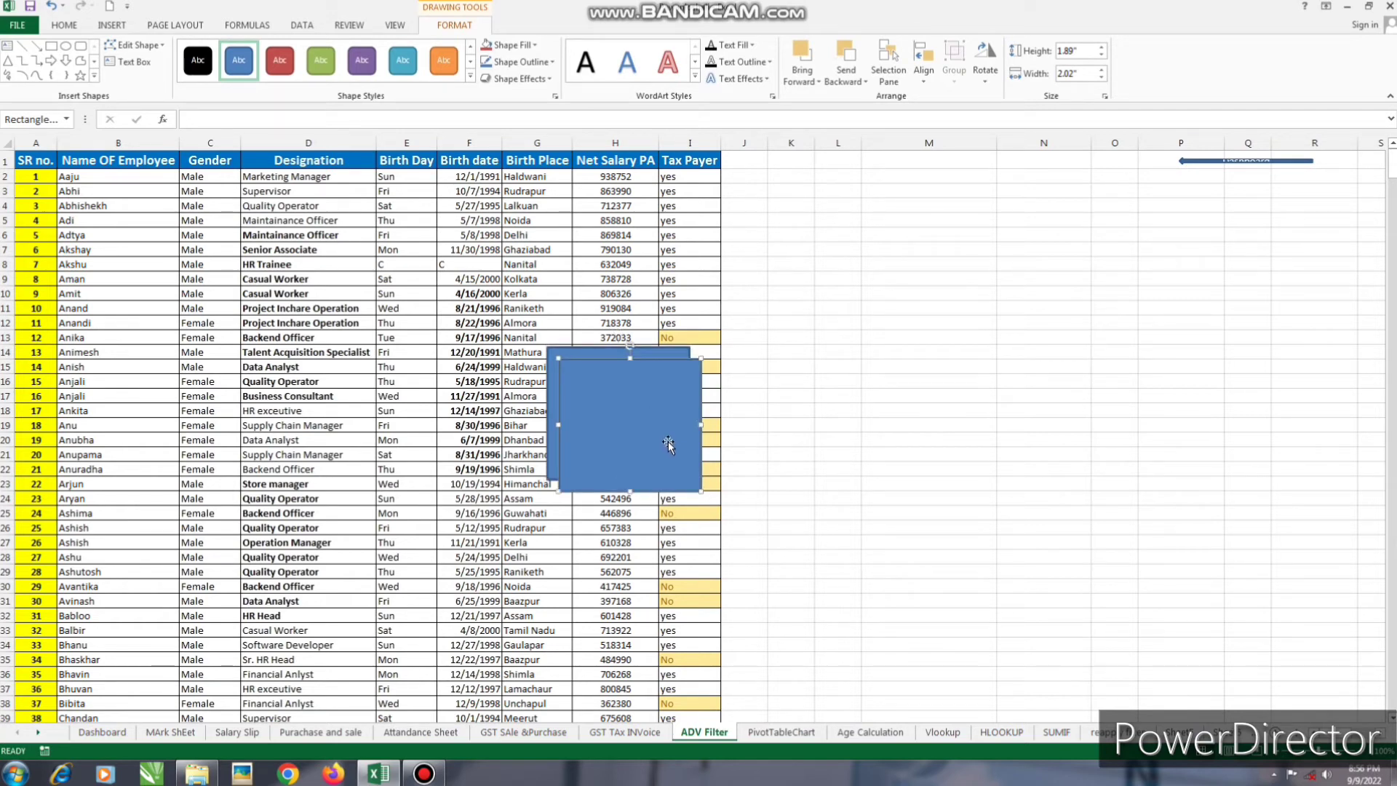
Step: Ctrl+drag the rectangle to place a duplicate just to its right
mouse_move(668, 444)
left_mouse_down()
mouse_move(821, 448)
mouse_move(811, 431)
left_mouse_up()
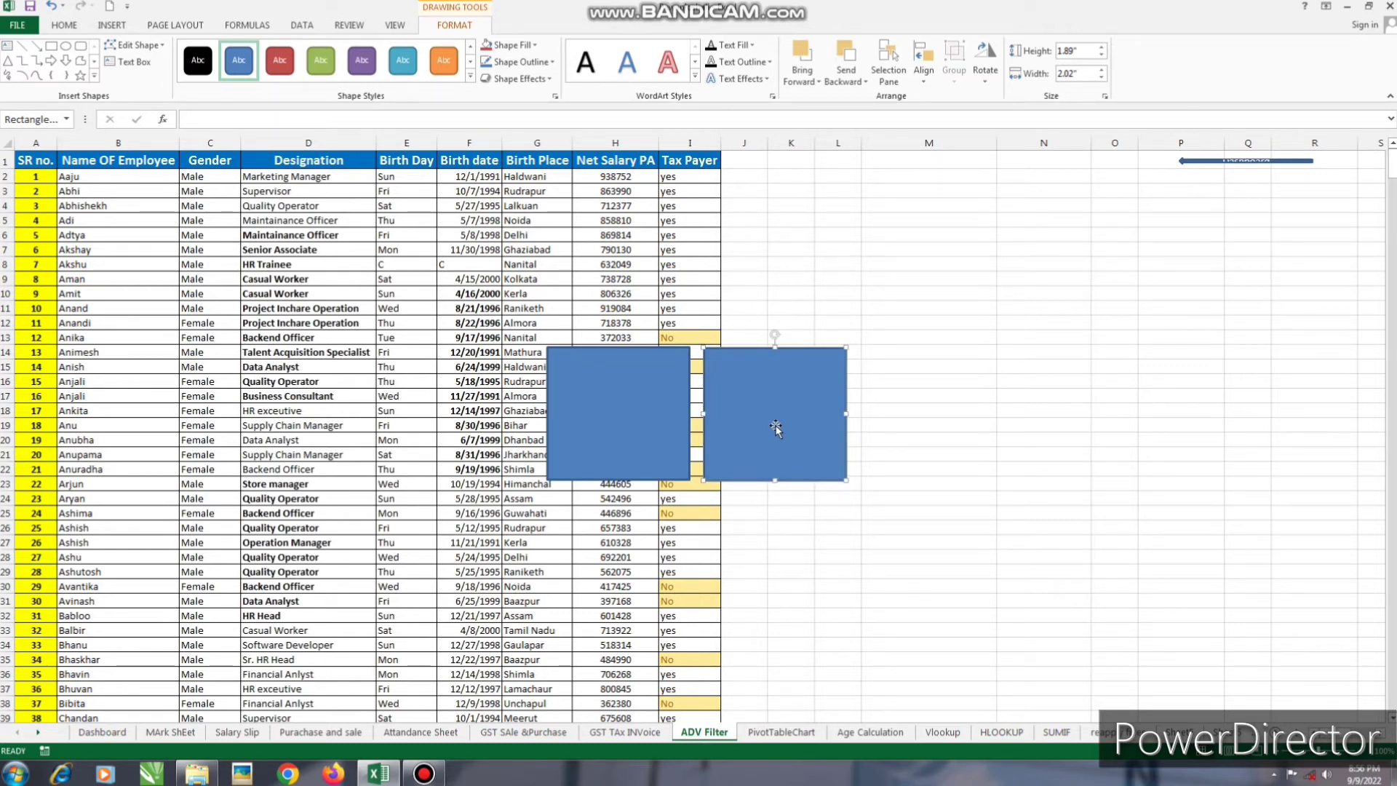
key("Delete")
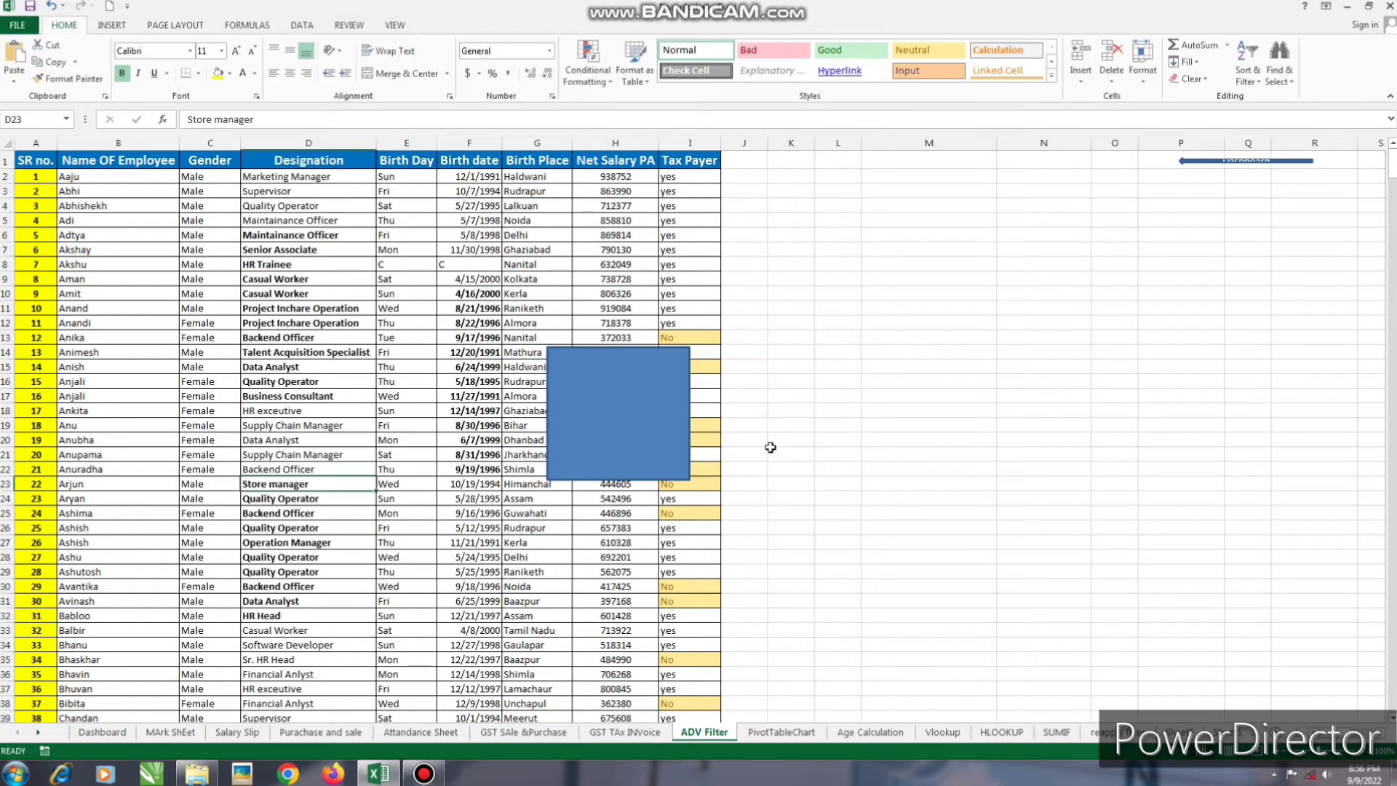
left_click(629, 415)
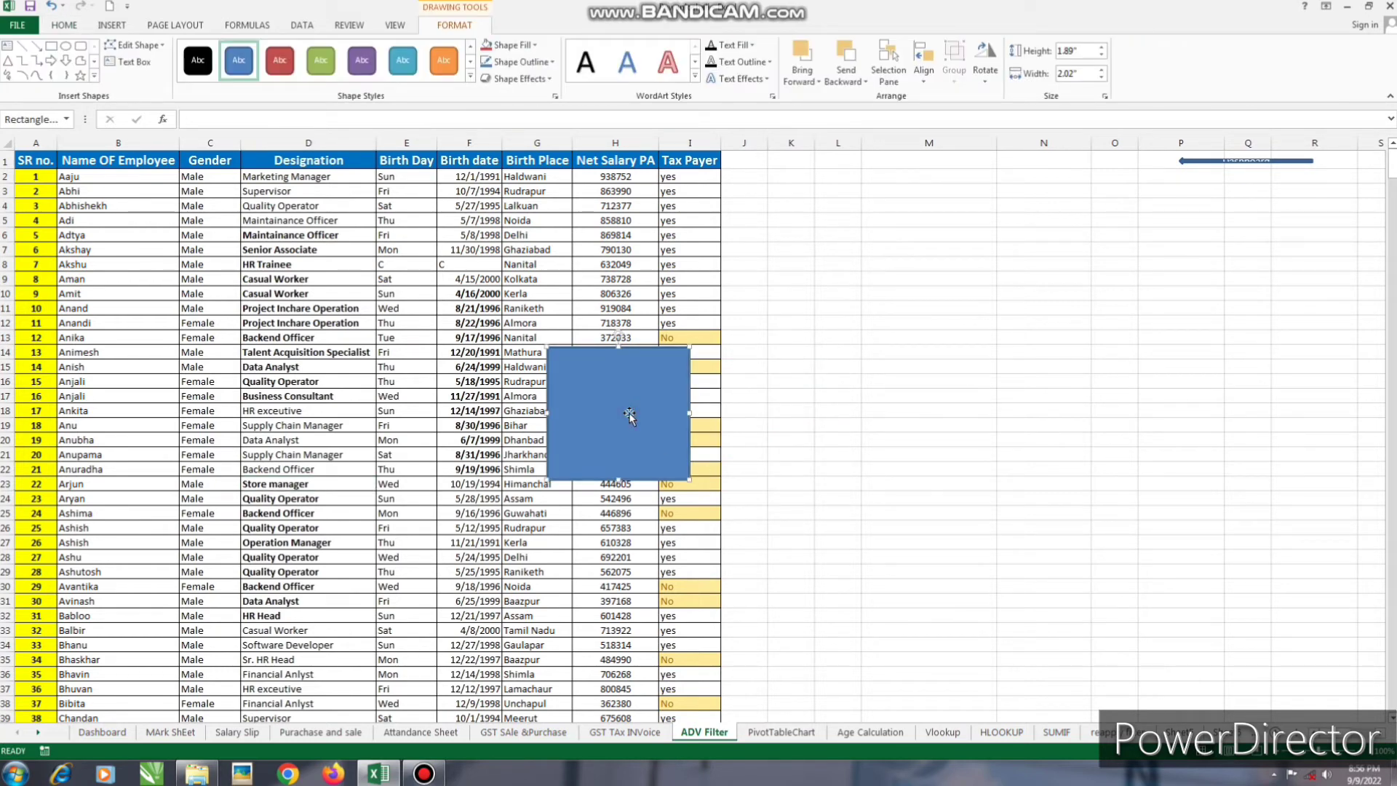
left_click_drag(637, 411, 789, 415)
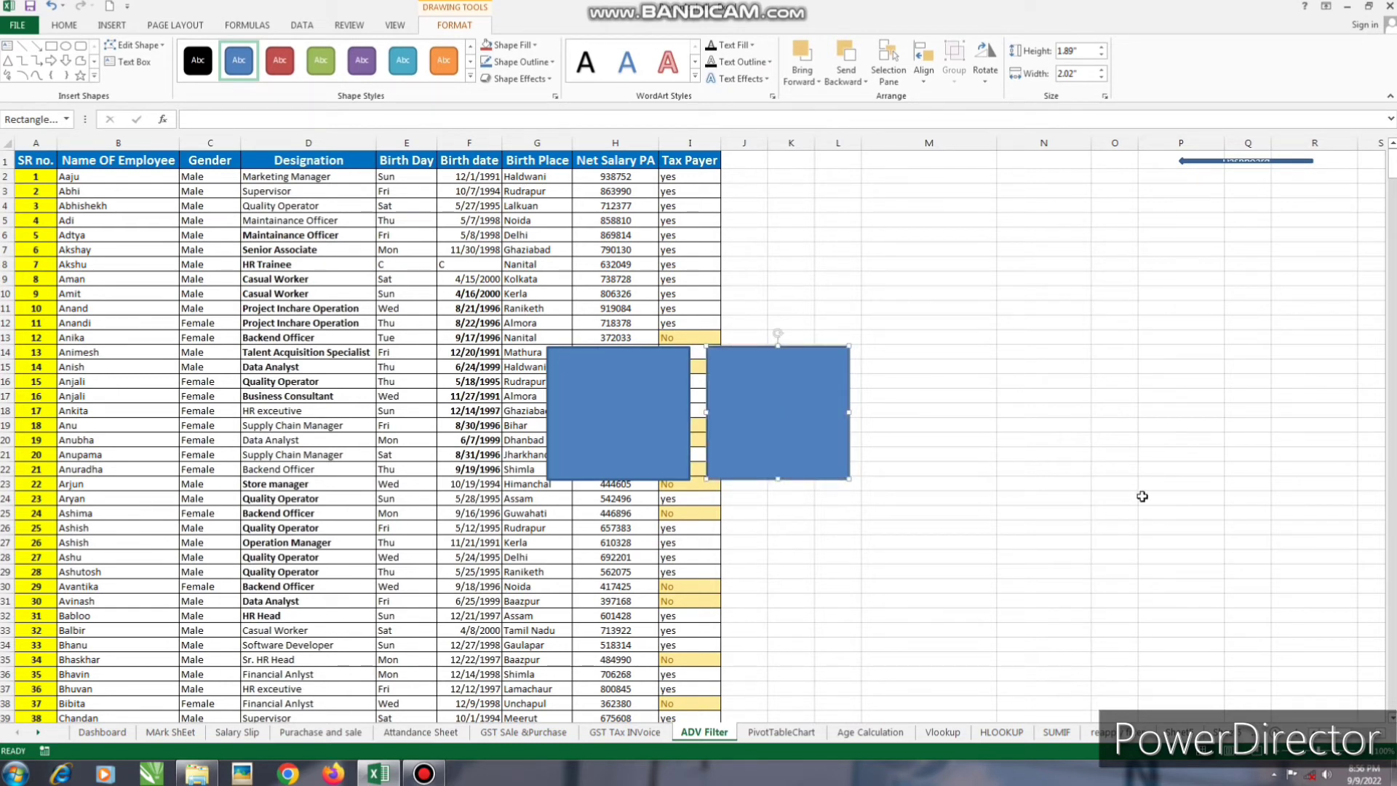
Step: Repeat the duplication with F4 to add another evenly spaced rectangle
key("F4")
key("F4")
key("F4")
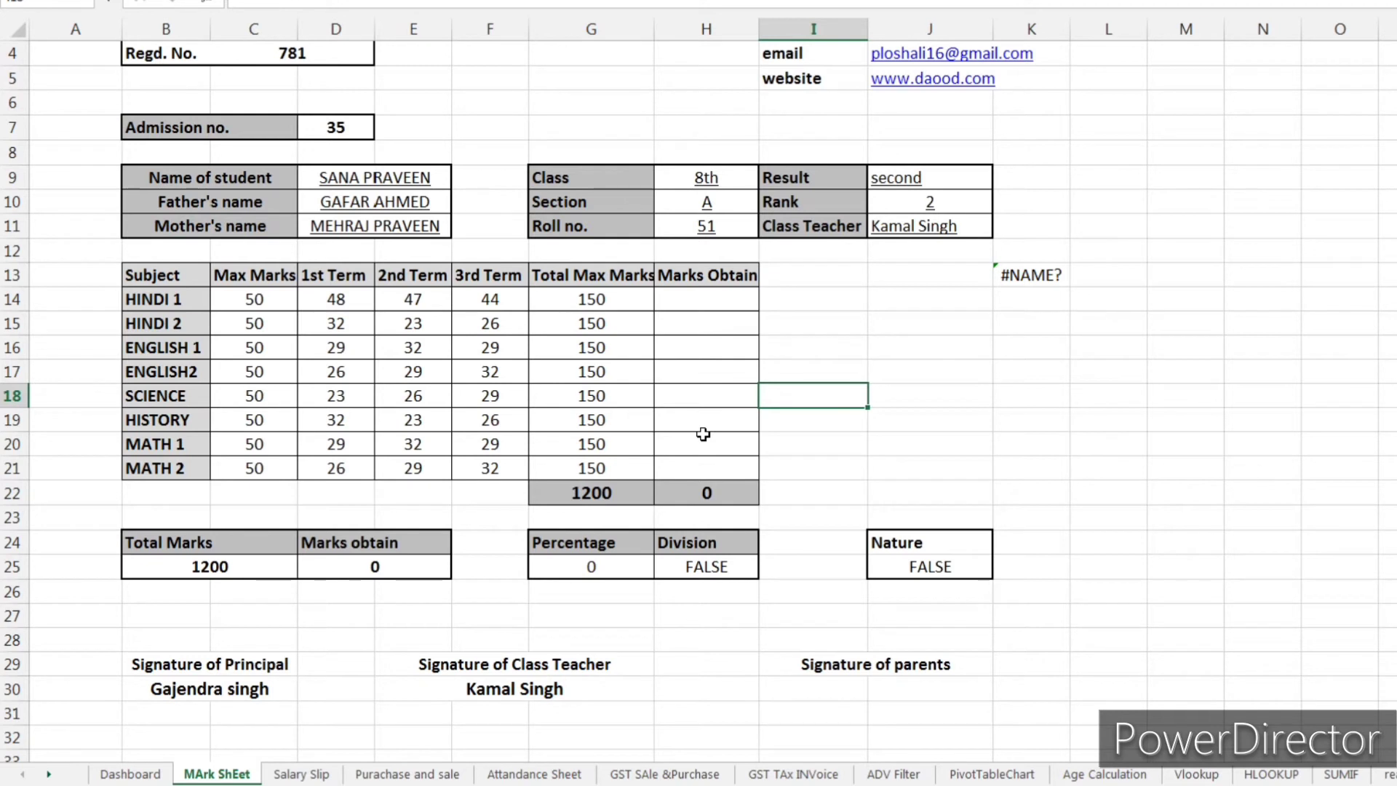
Step: Enter =SUM(D14:F14) in H14 to total the HINDI 1 term marks
left_click(702, 297)
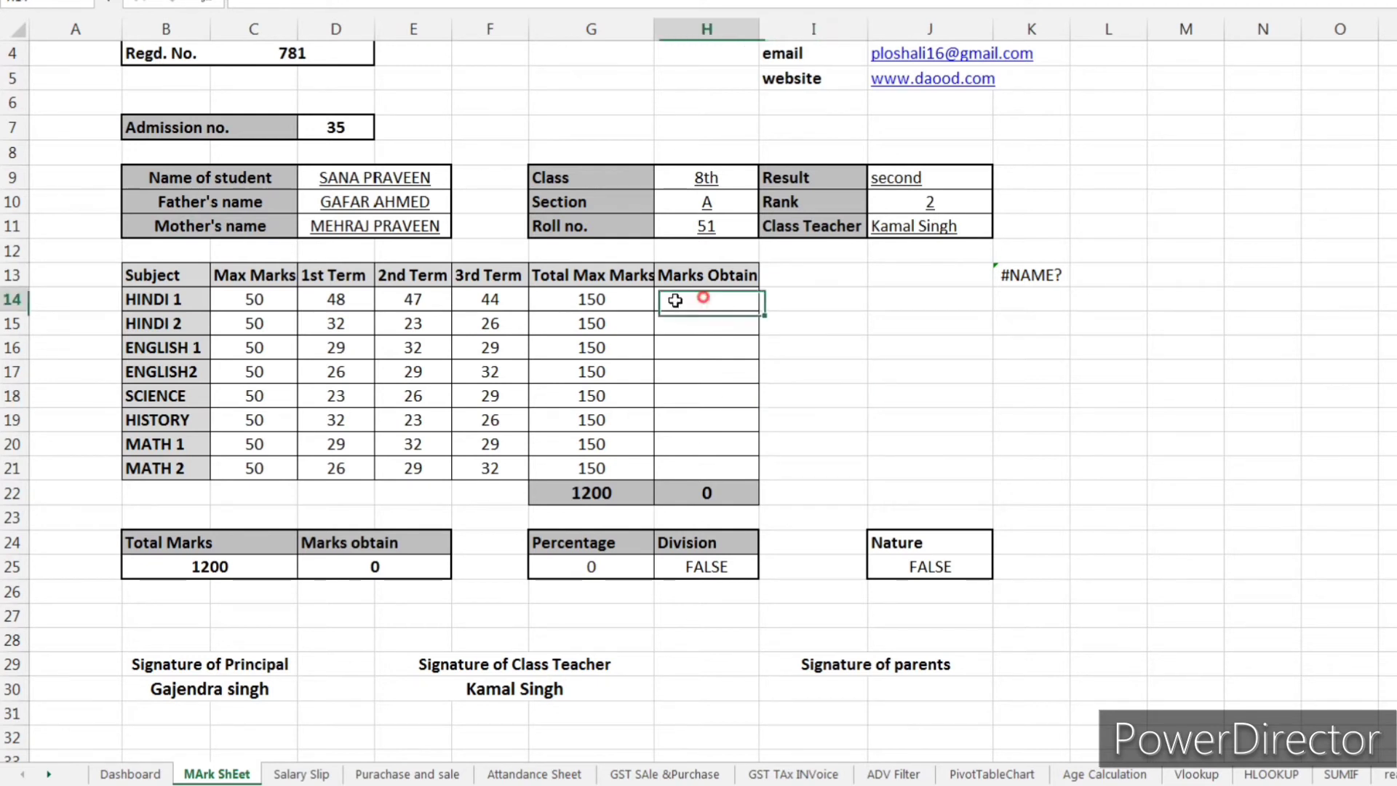
left_click_drag(284, 304, 418, 299)
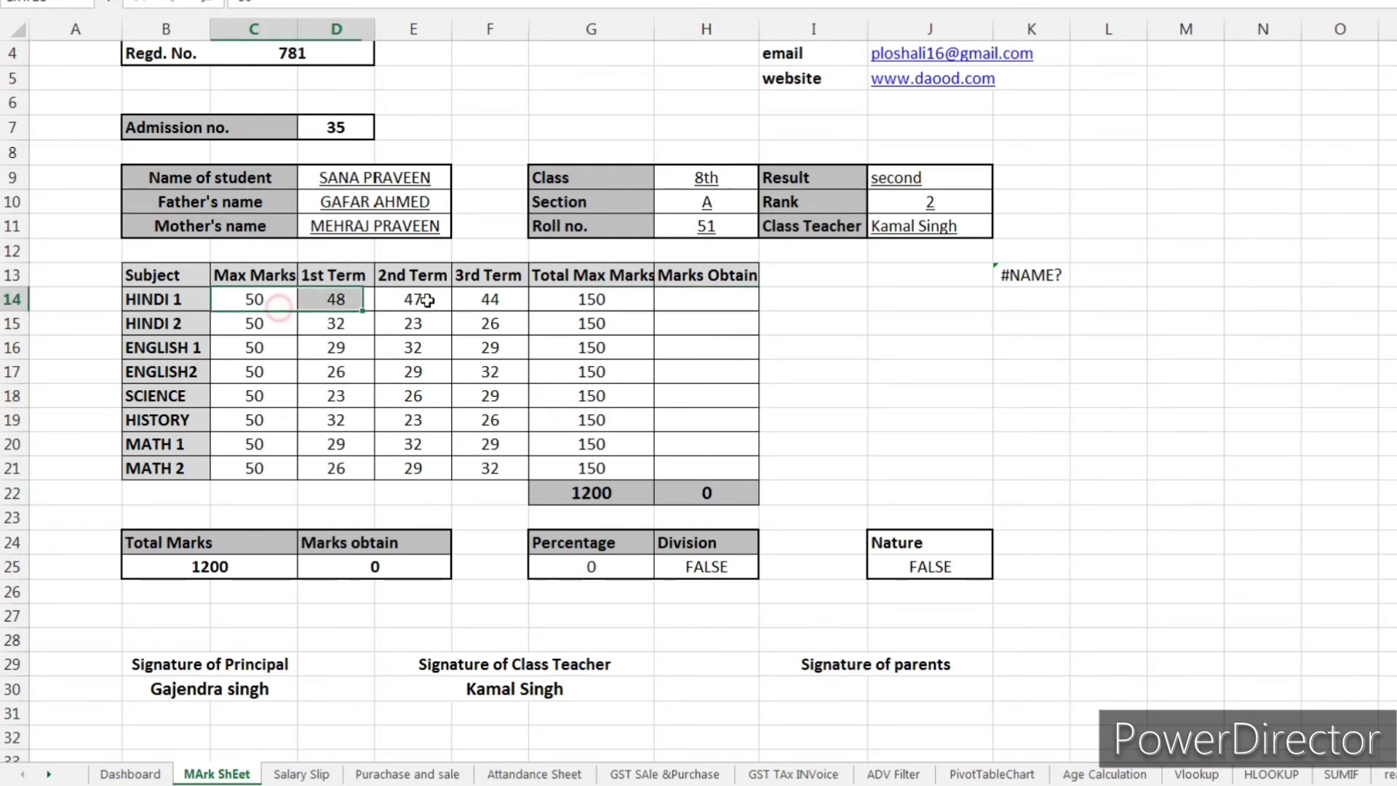
left_click(686, 304)
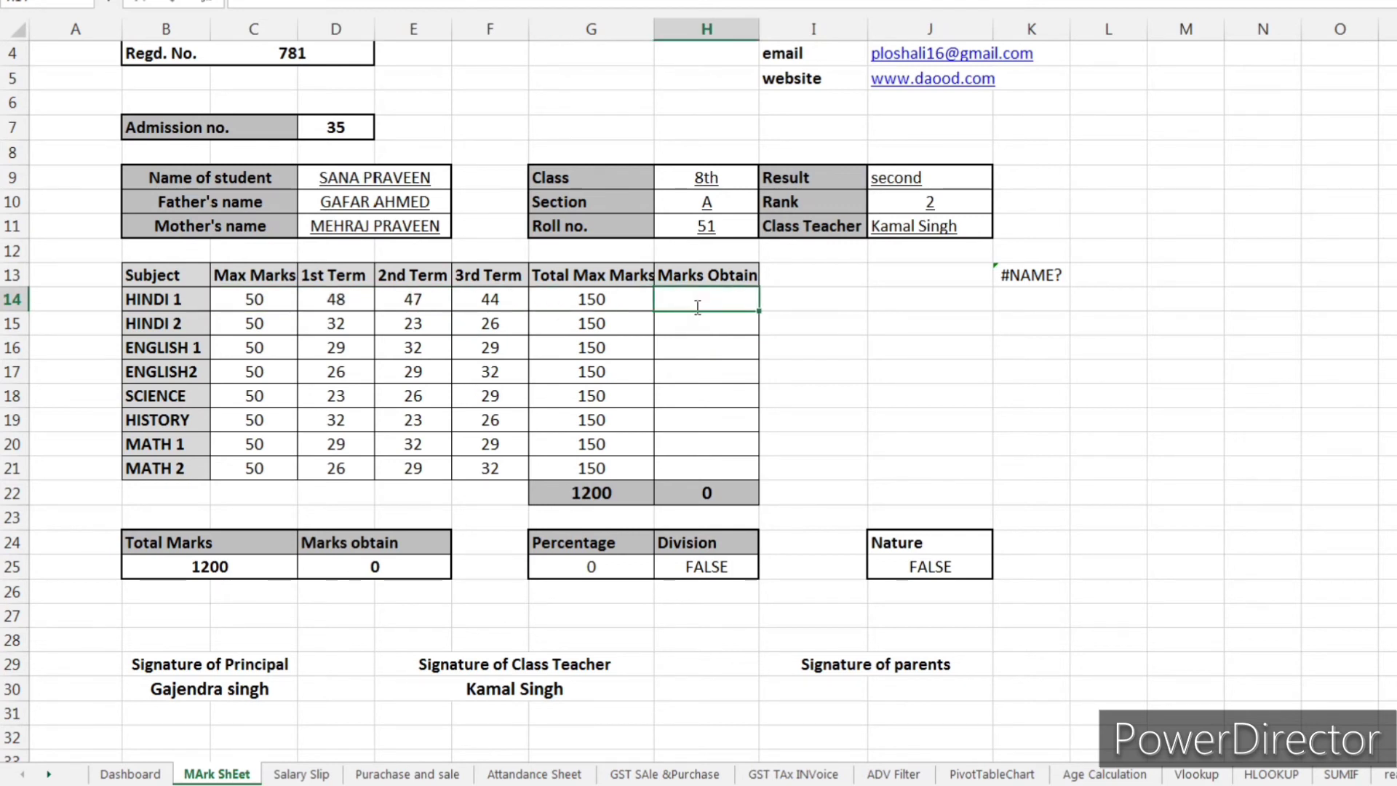
type("=sum(")
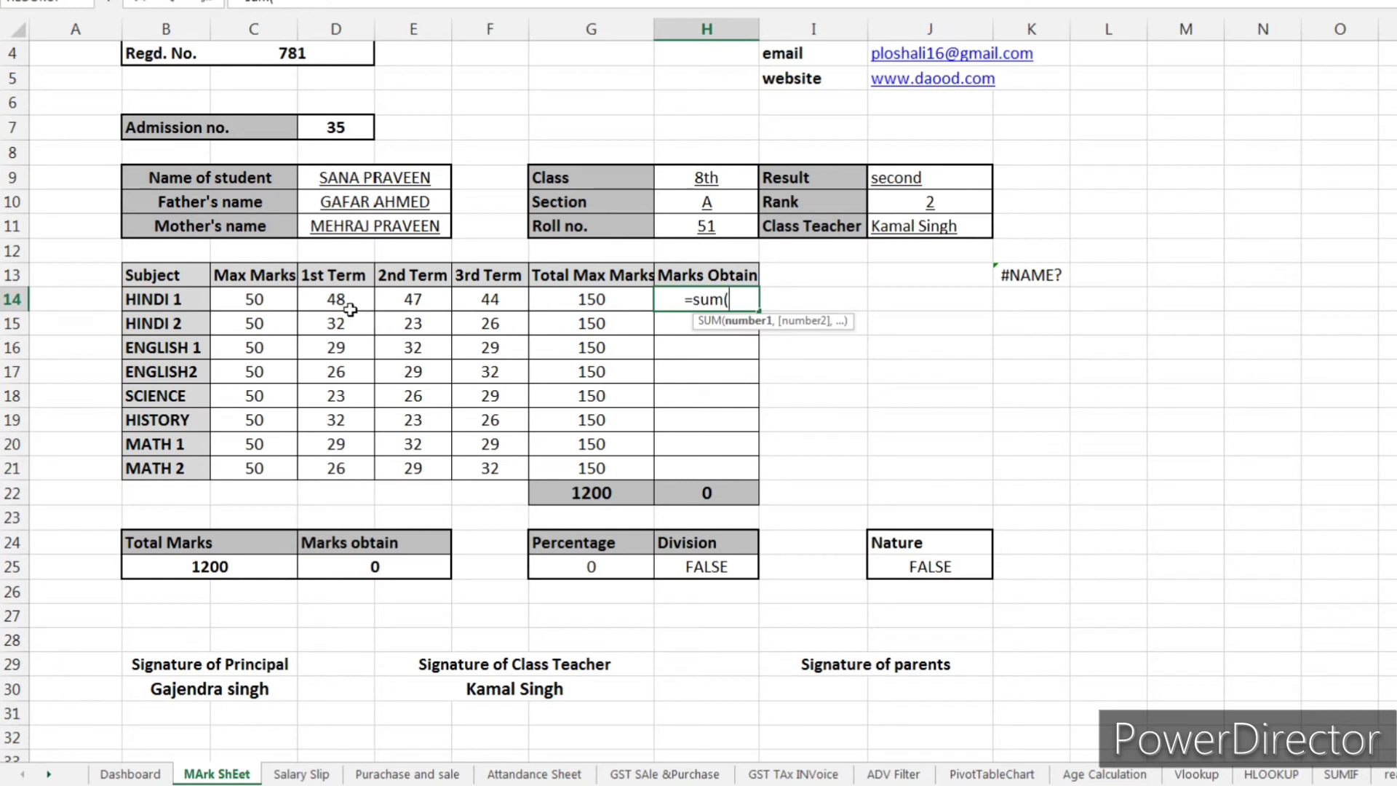
left_click_drag(338, 299, 489, 300)
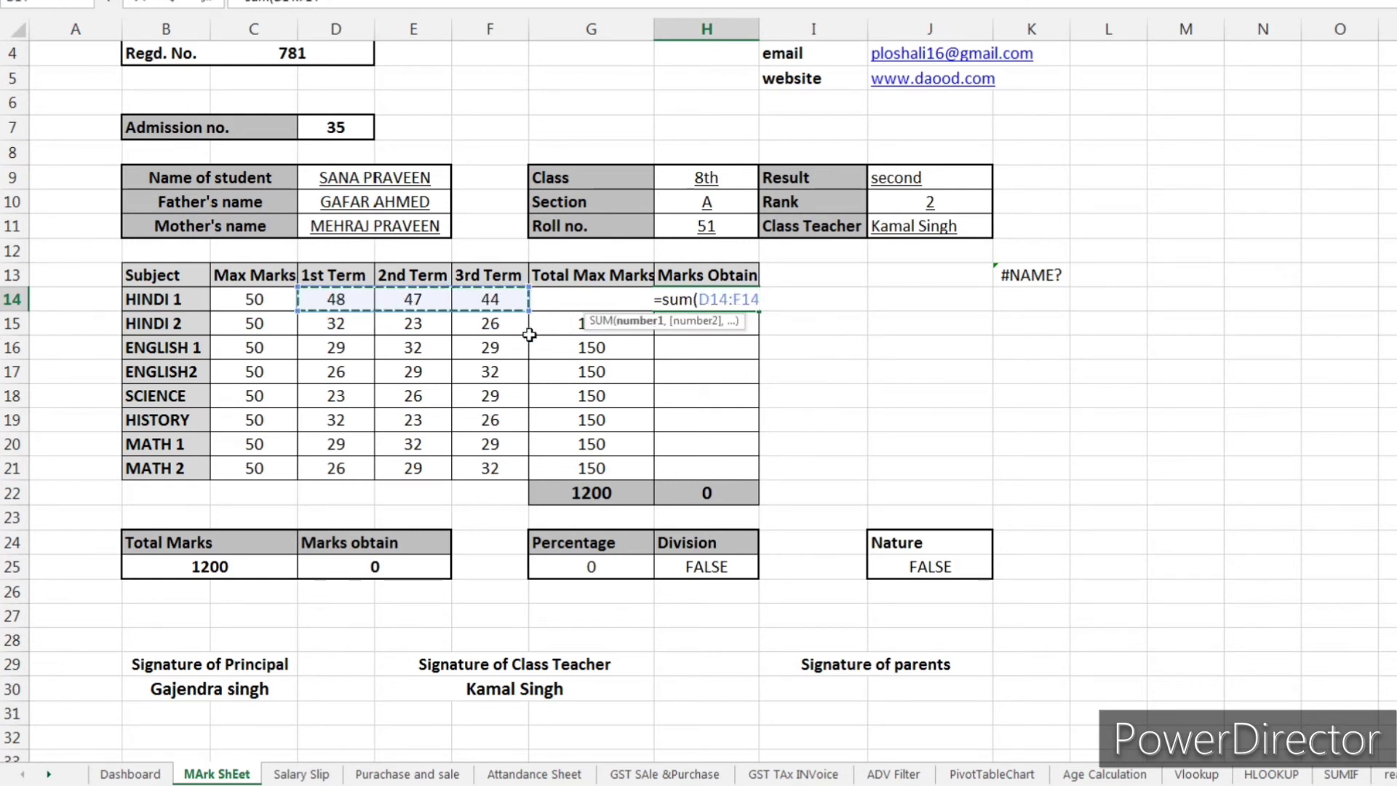
key("Return")
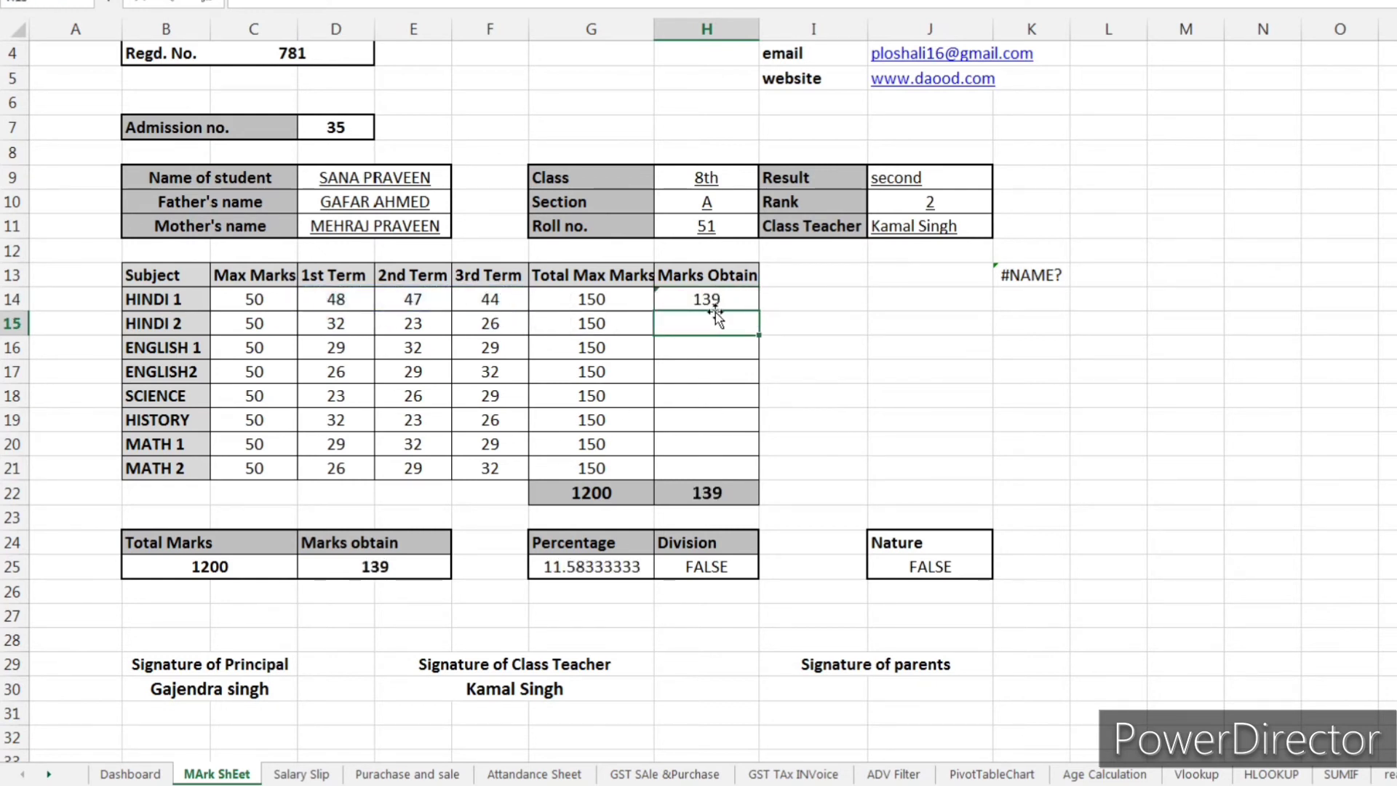
Step: Fill the H14 formula down through H21 with Ctrl+D
left_click(703, 324)
left_click_drag(703, 324, 702, 469)
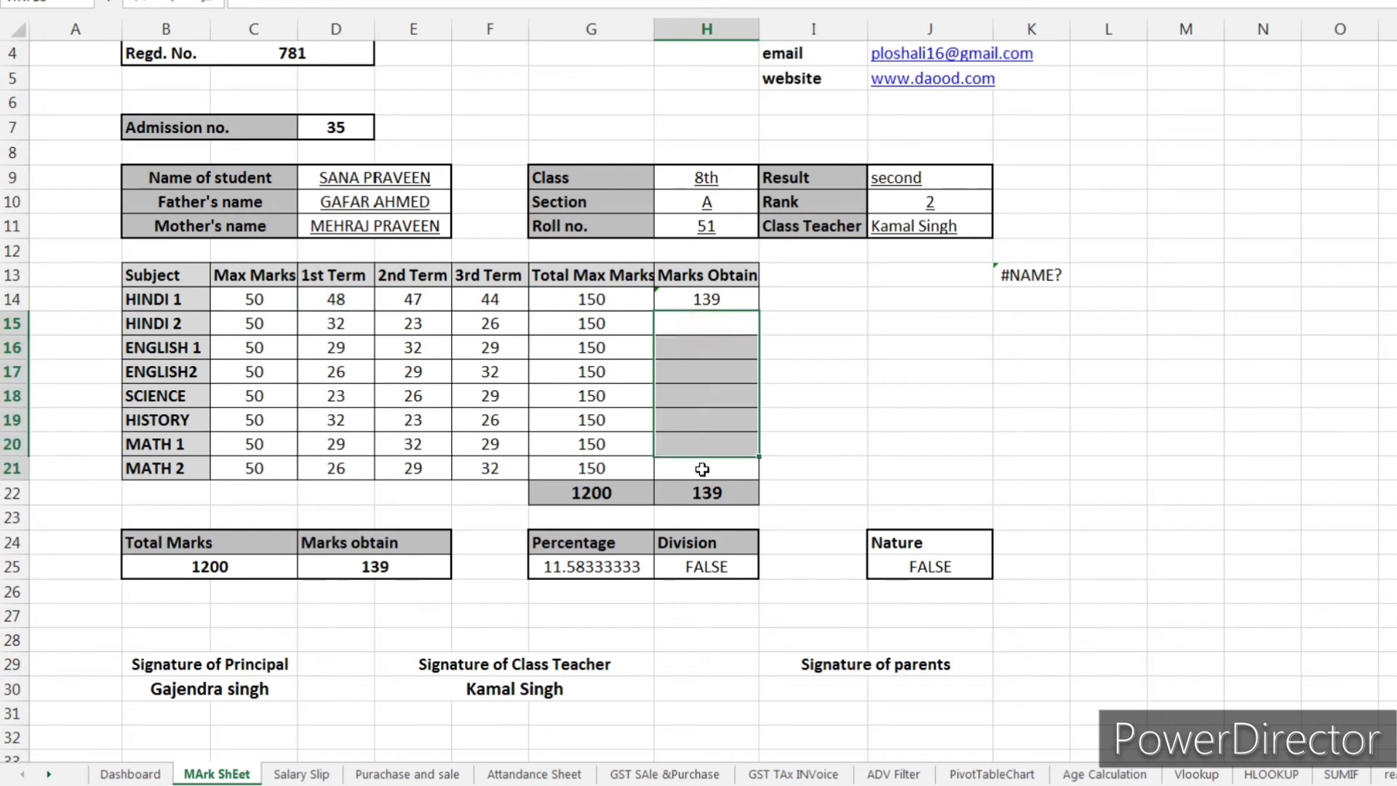
left_click(896, 393)
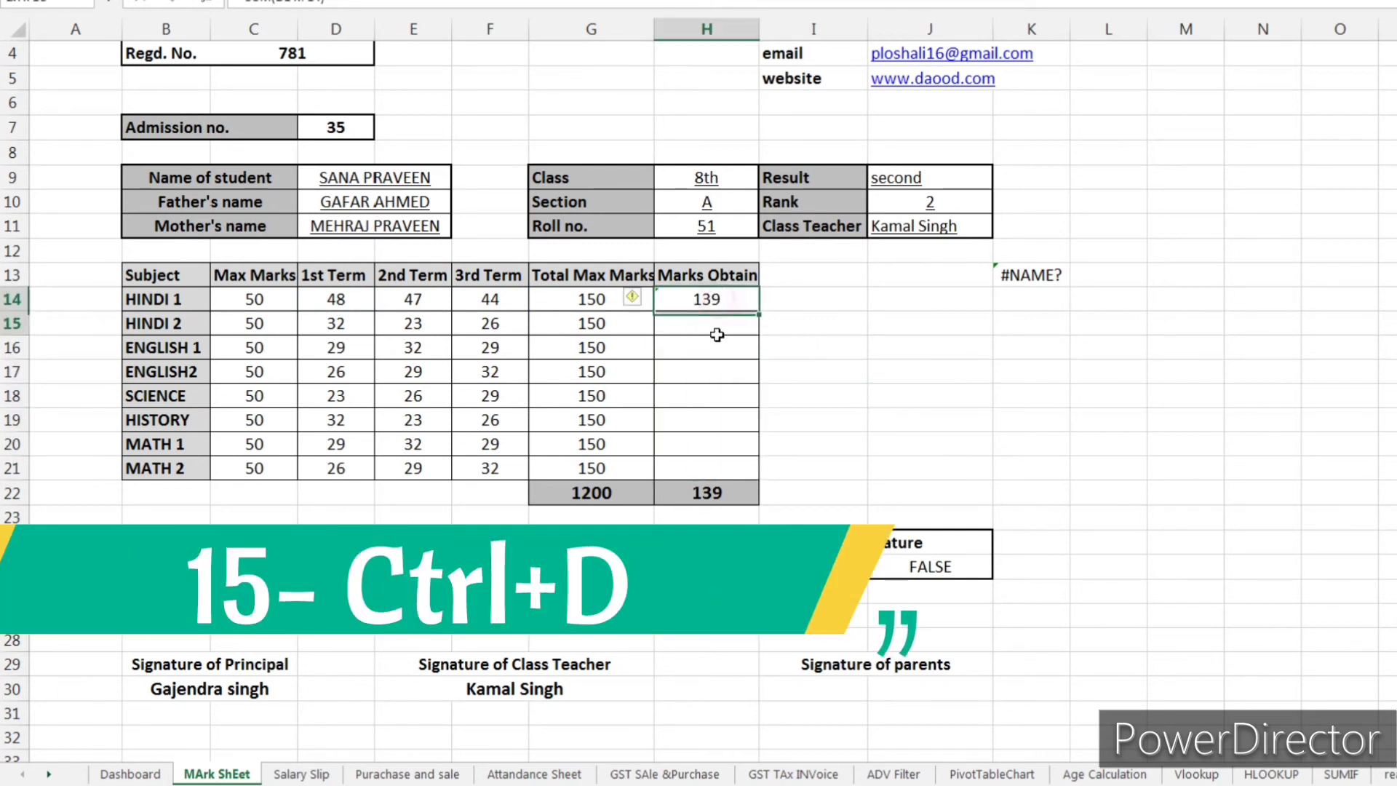
left_click_drag(716, 299, 717, 468)
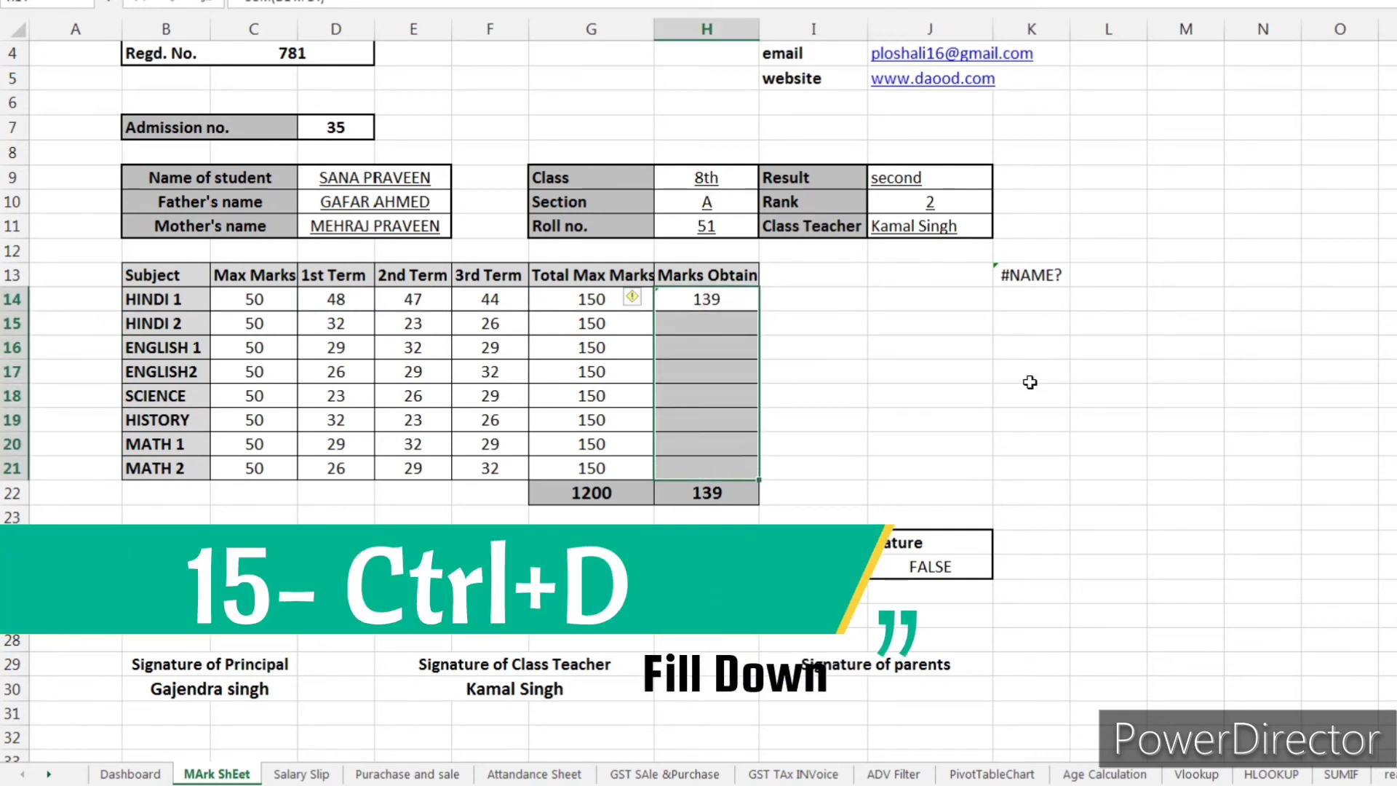
key("ctrl+d")
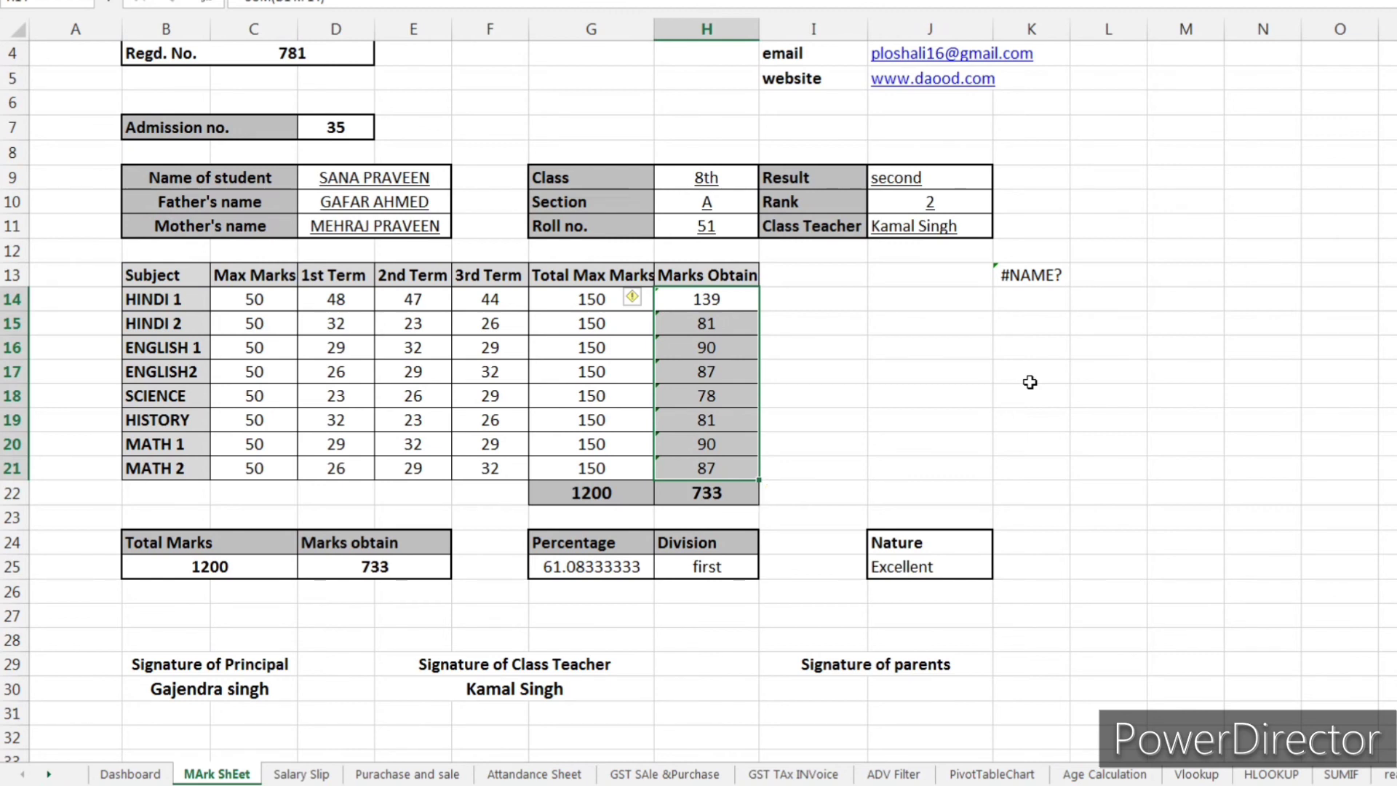
left_click(1002, 439)
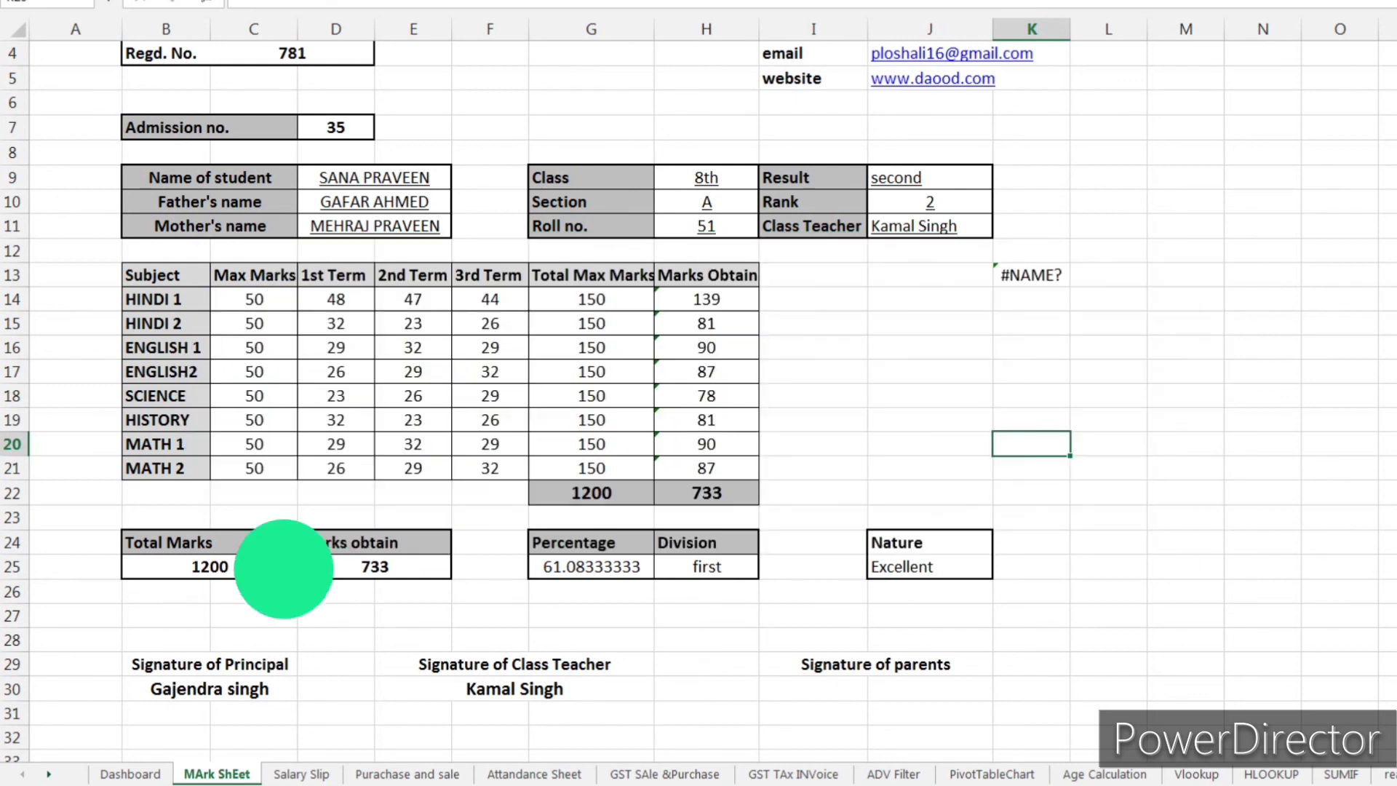
left_click(1337, 463)
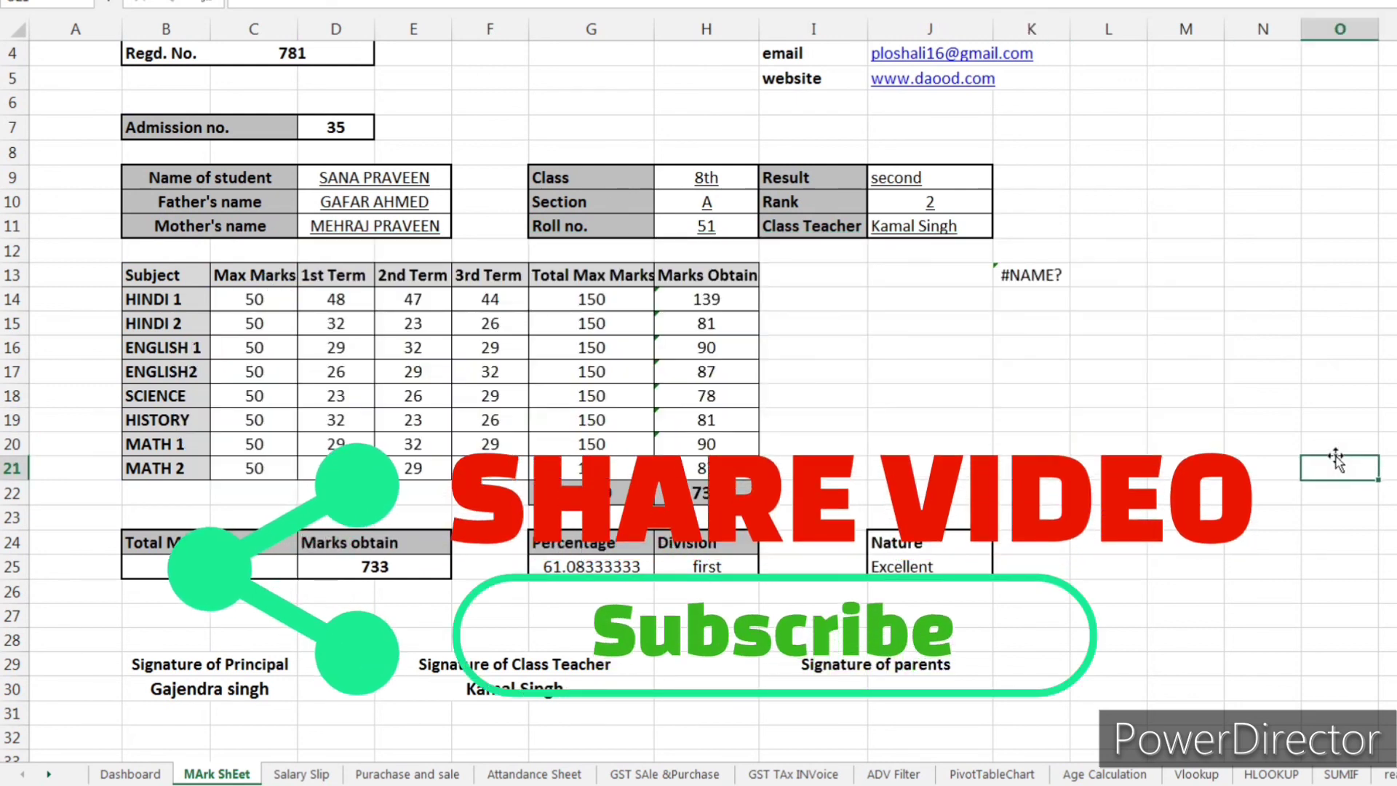